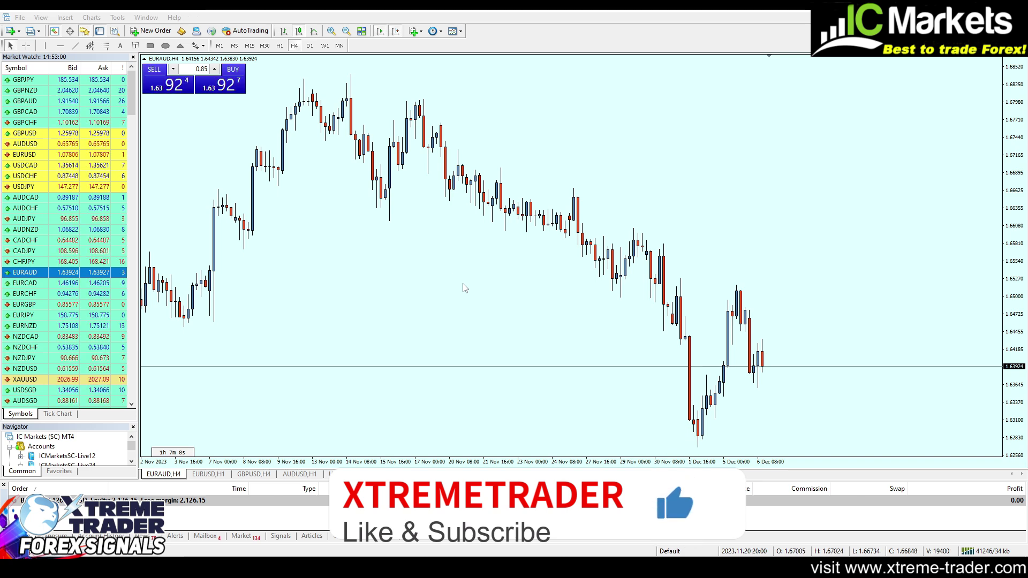
# Draw a trendline on the EURAUD H4 chart from the 8 November low through the 30 November low, extended past the latest candle.
pyautogui.press('-')
pyautogui.press('+')
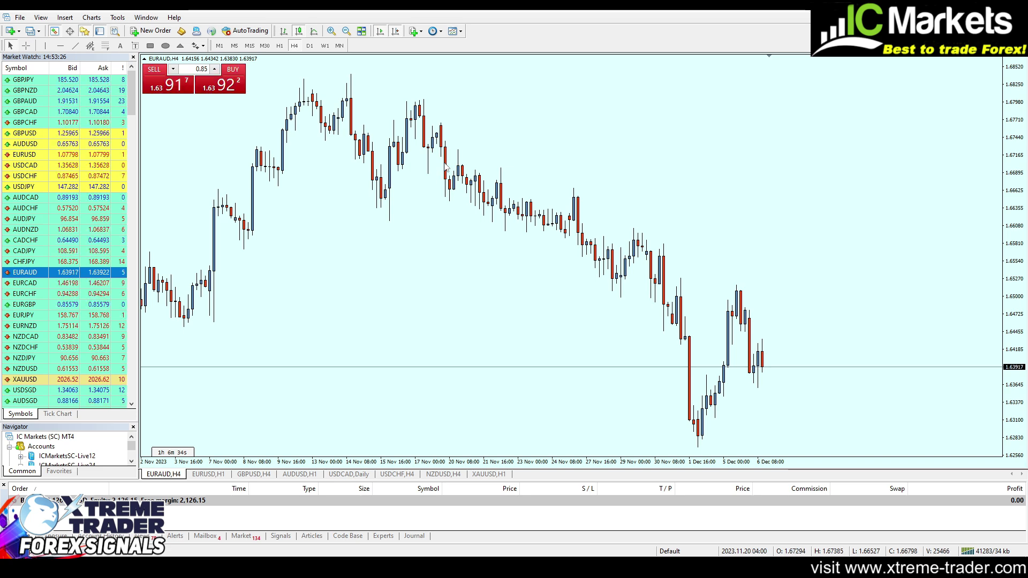
pyautogui.press('-')
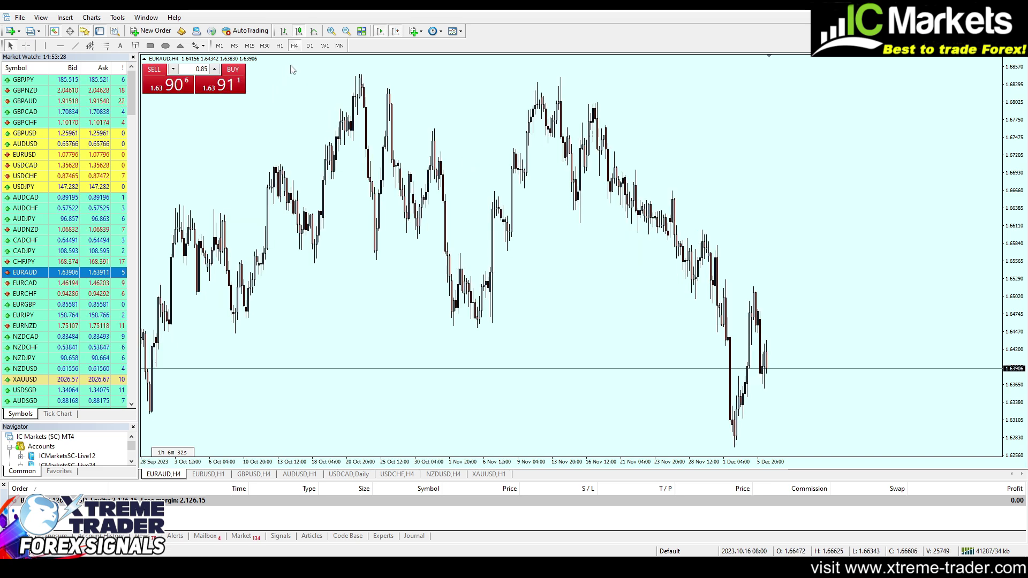
pyautogui.click(310, 46)
pyautogui.click(294, 45)
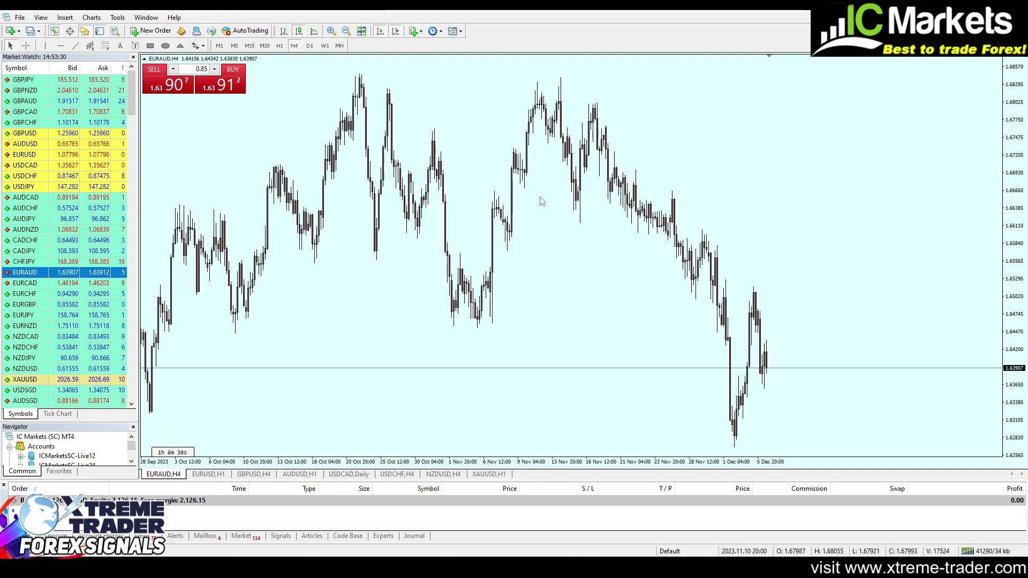
pyautogui.press('+')
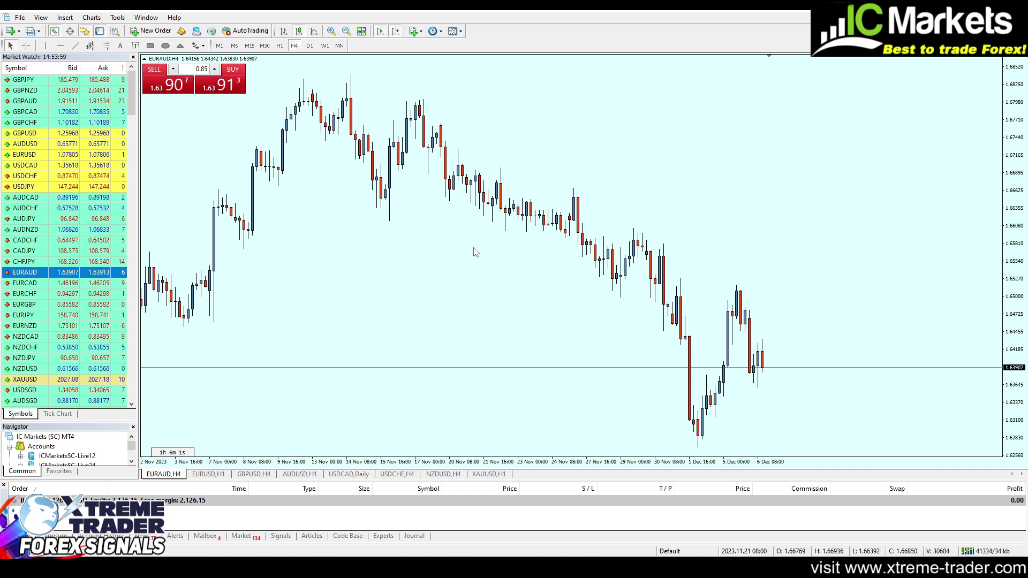
pyautogui.click(78, 44)
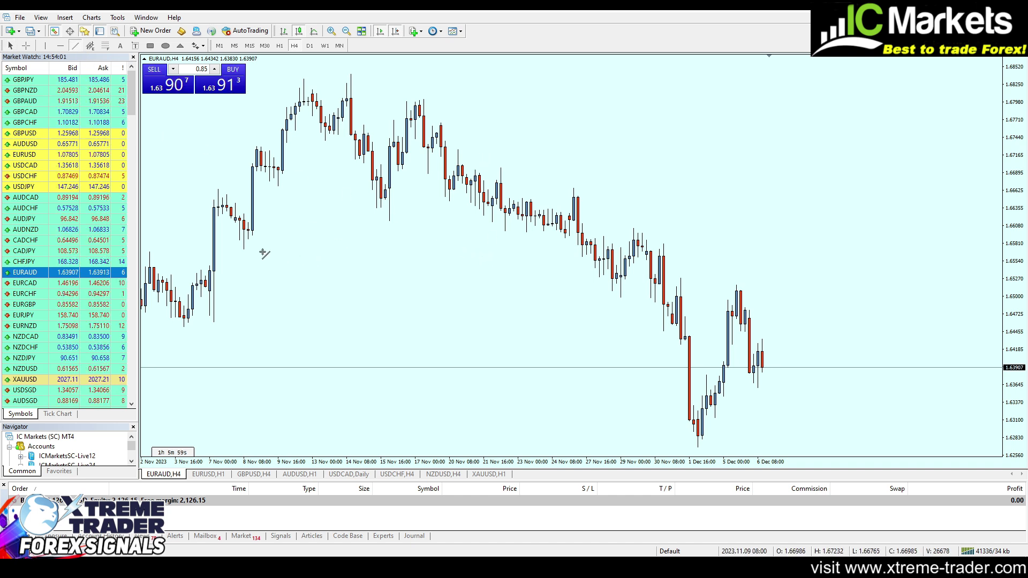
pyautogui.moveTo(241, 239); pyautogui.dragTo(887, 369)
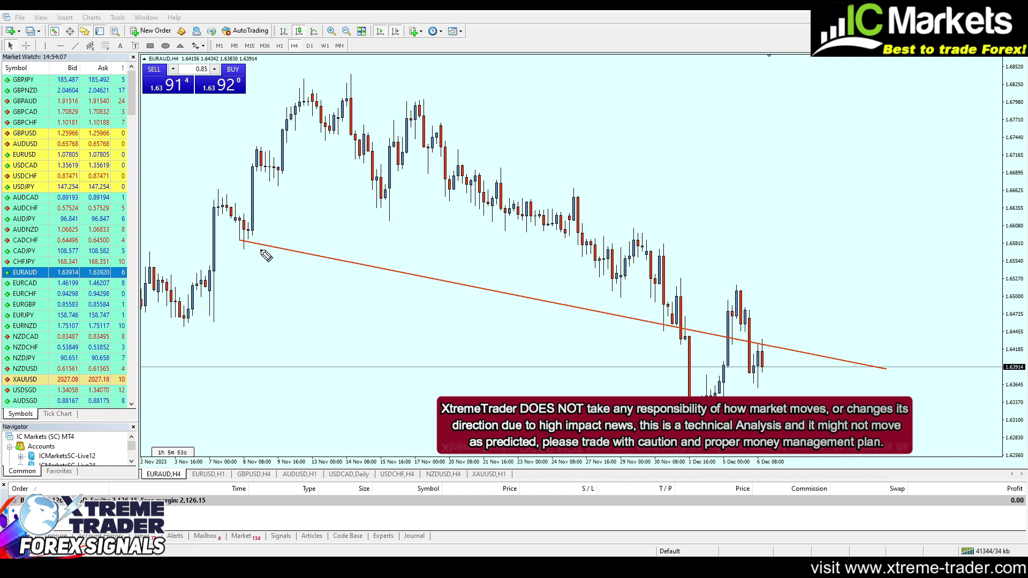
# Mark the trendline's touches, break and retest freehand, with a downward arrow from the latest candle, and clear the markings.
pyautogui.moveTo(240, 249); pyautogui.dragTo(657, 321)
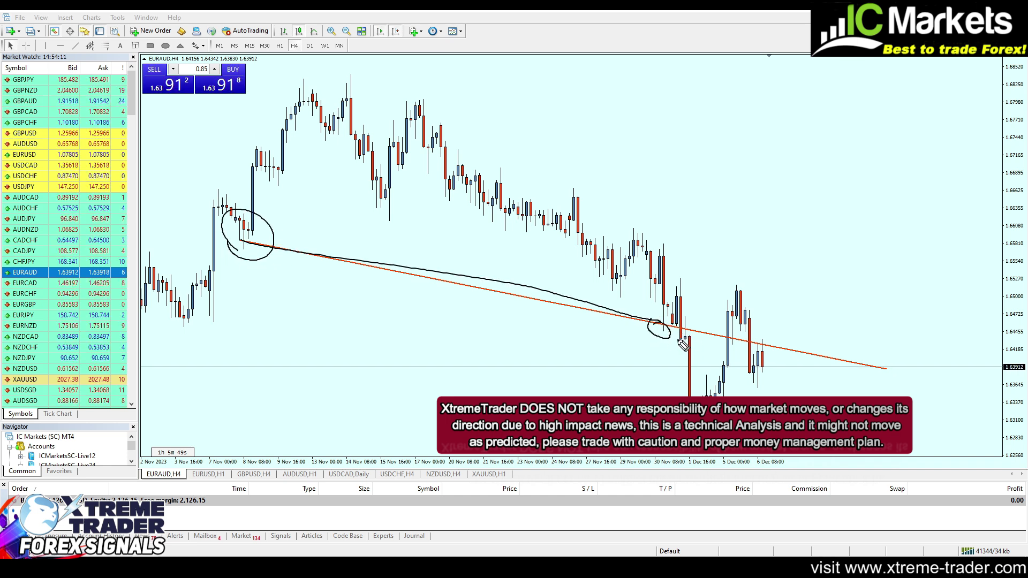
pyautogui.moveTo(687, 320); pyautogui.dragTo(691, 341)
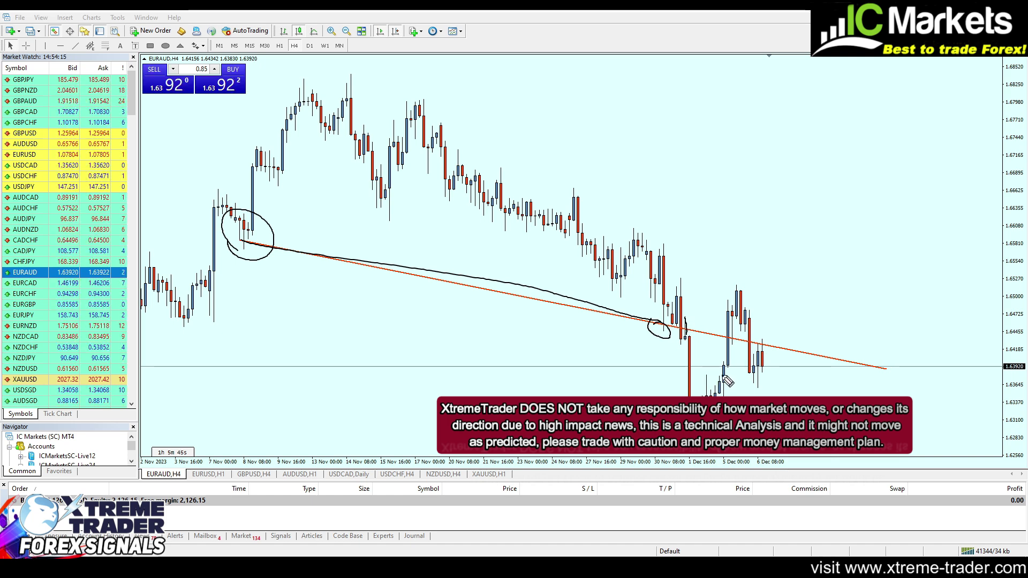
pyautogui.moveTo(729, 368)
pyautogui.mouseDown()
pyautogui.moveTo(729, 330)
pyautogui.moveTo(749, 308)
pyautogui.moveTo(754, 337)
pyautogui.mouseUp()
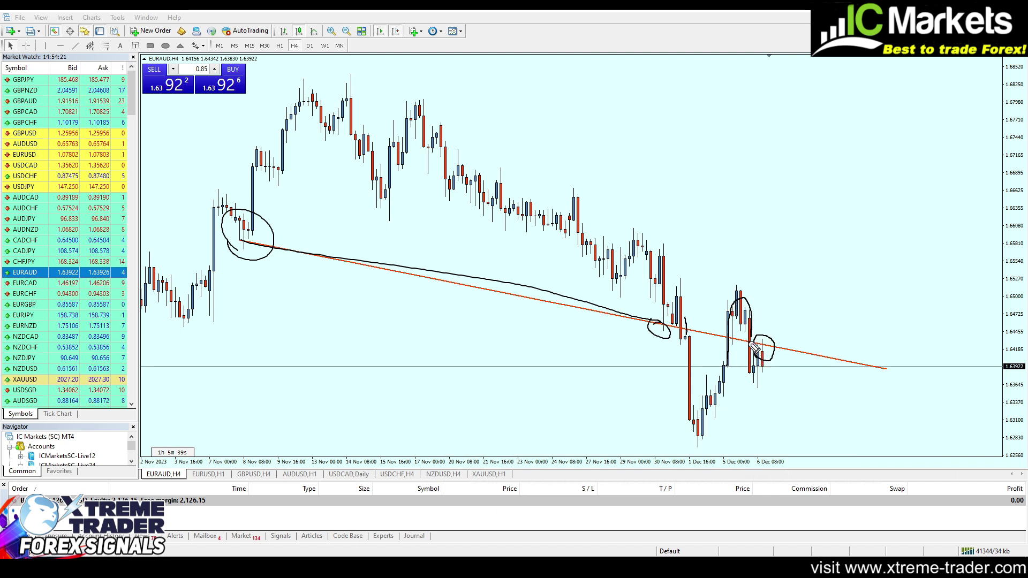
pyautogui.moveTo(775, 348); pyautogui.dragTo(763, 347)
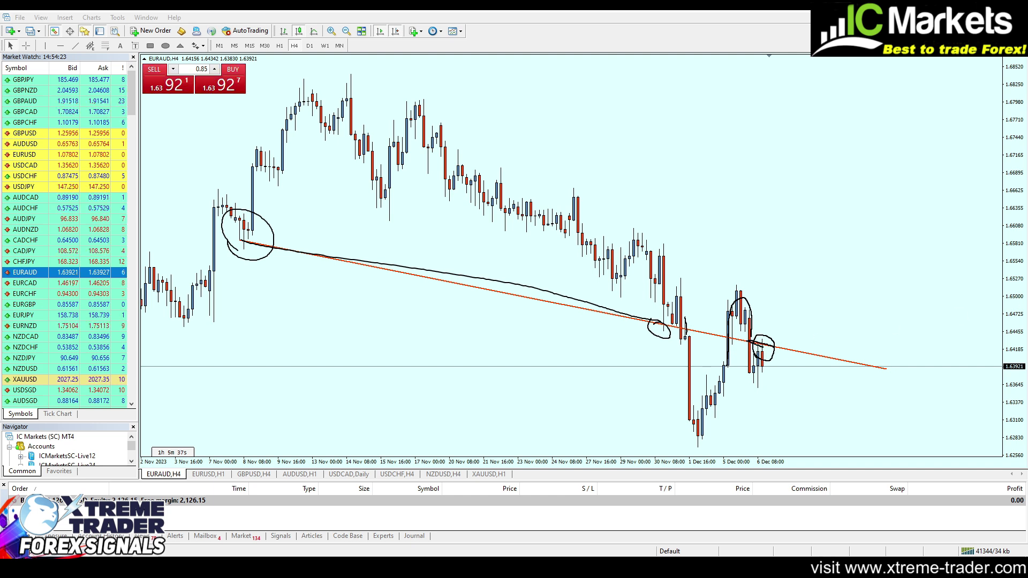
pyautogui.press('Delete')
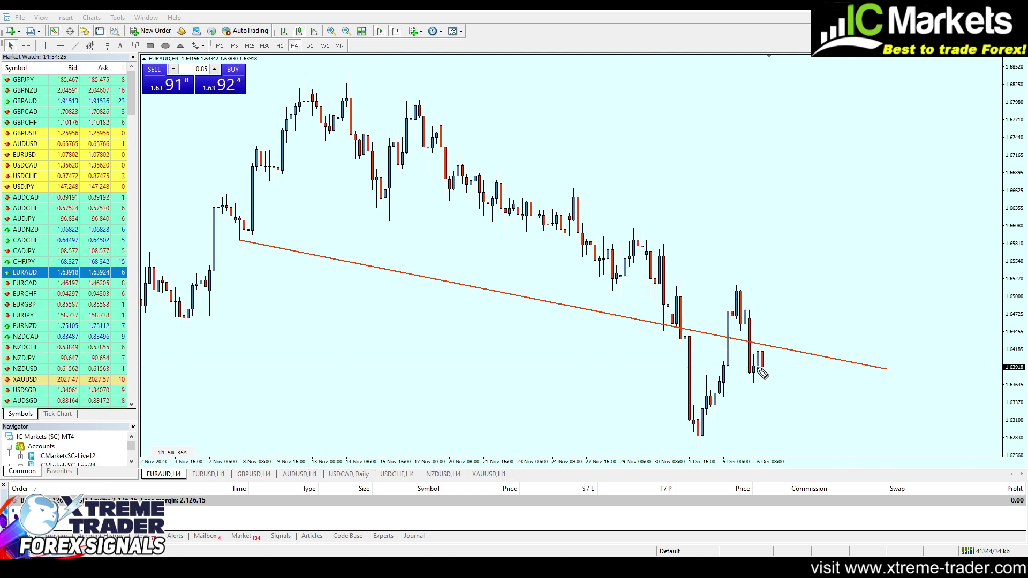
pyautogui.moveTo(766, 365)
pyautogui.mouseDown()
pyautogui.moveTo(802, 430)
pyautogui.moveTo(783, 433)
pyautogui.mouseUp()
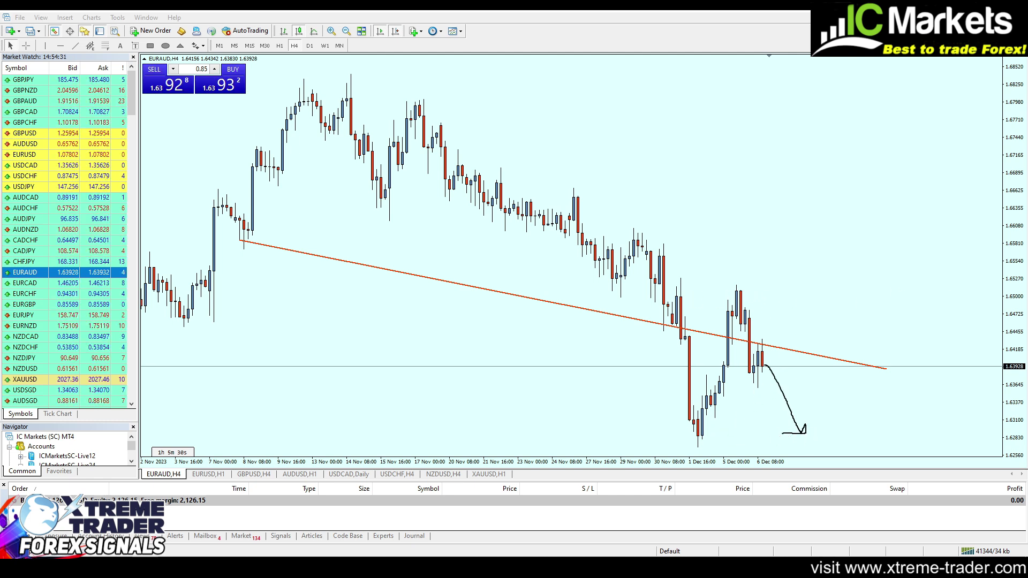
pyautogui.press('Escape')
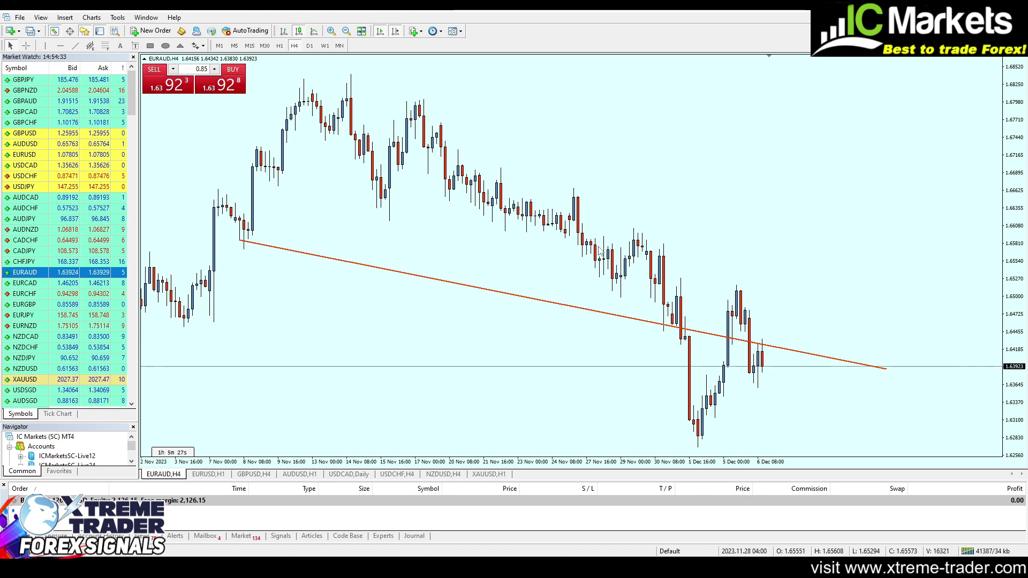
# Place a horizontal line at about 1.64425 on the EURAUD H4 chart, just below the early November lows.
pyautogui.press('-')
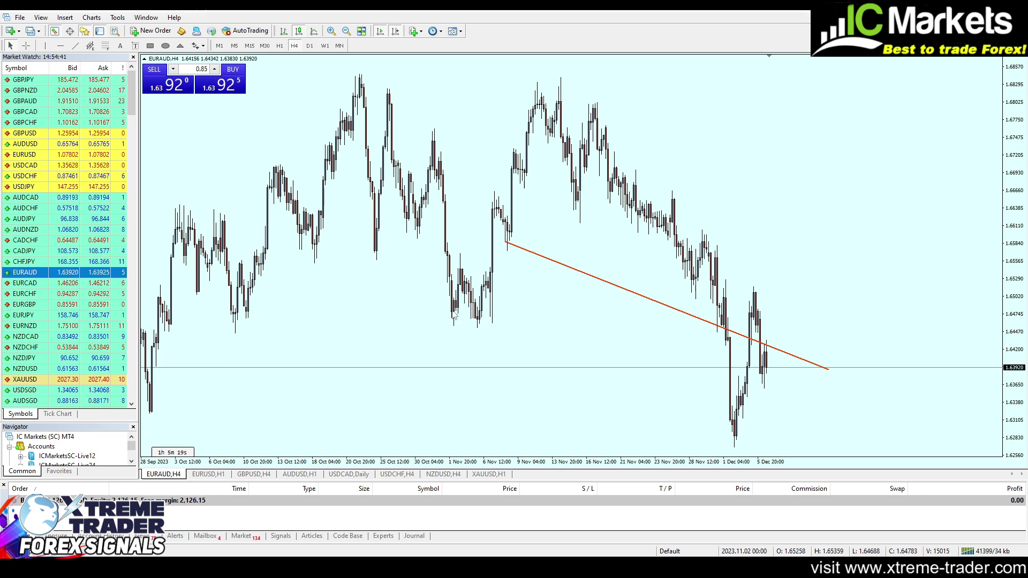
pyautogui.click(61, 45)
pyautogui.click(247, 334)
pyautogui.press('-')
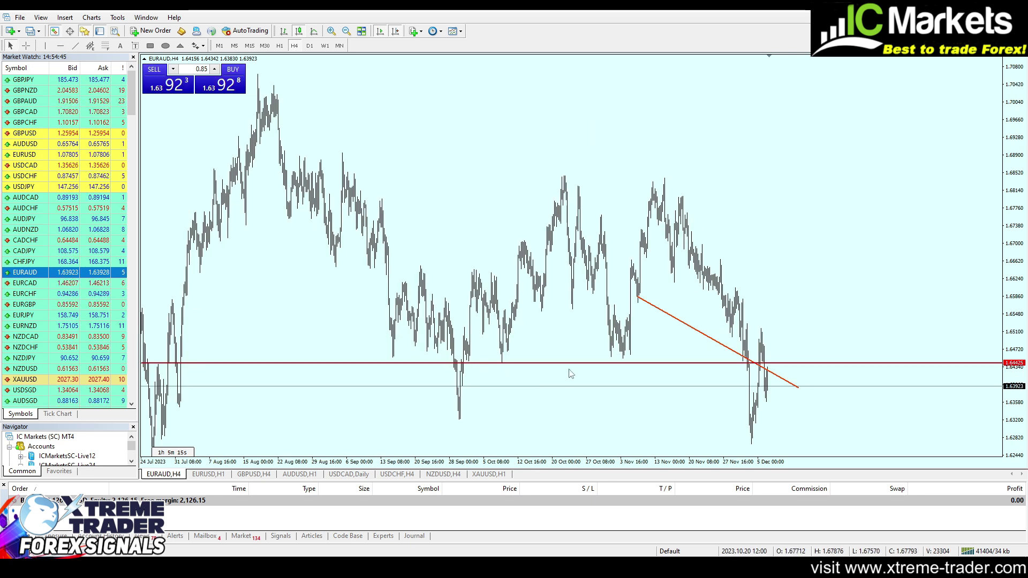
pyautogui.press('+')
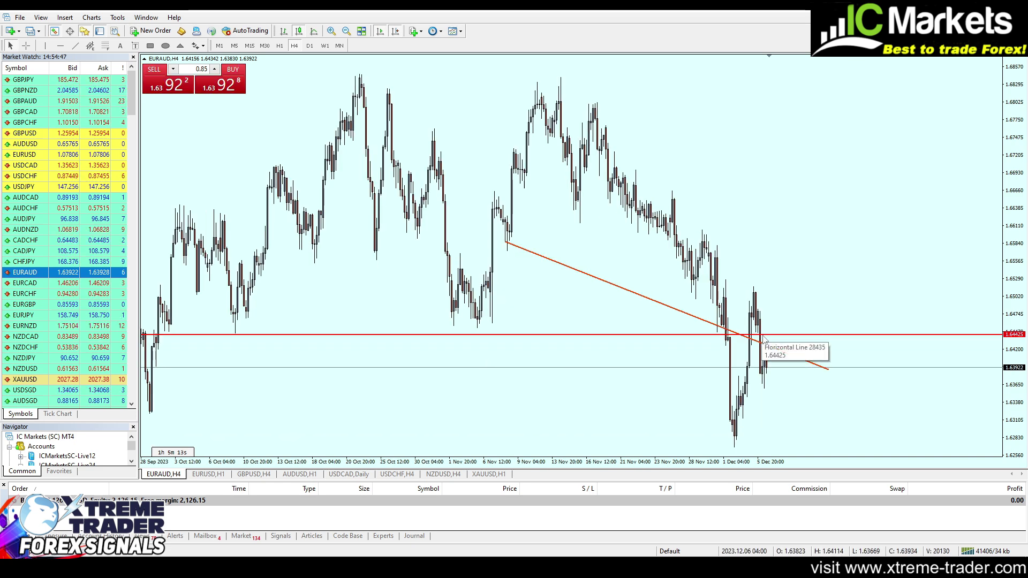
pyautogui.press('+')
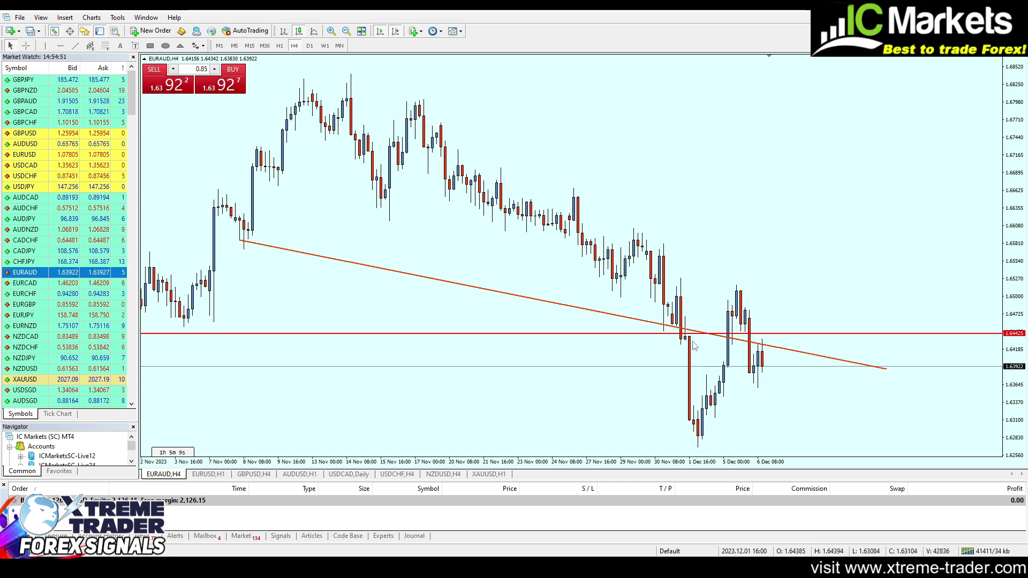
# Lower the horizontal line to about 1.64306, judging it against the price history back to March 2023.
pyautogui.press('-')
pyautogui.press('-')
pyautogui.press('-')
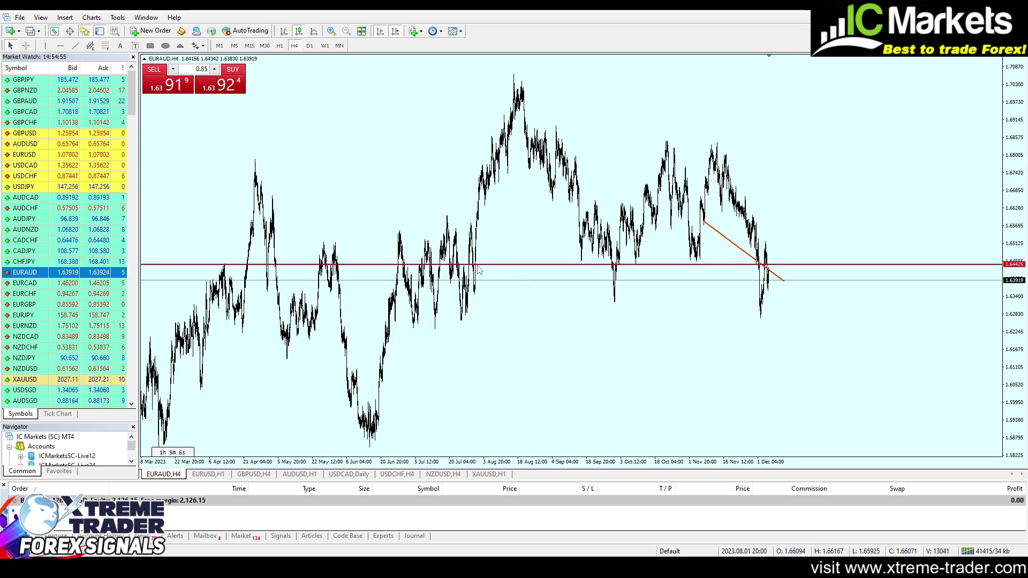
pyautogui.moveTo(482, 267); pyautogui.dragTo(499, 269)
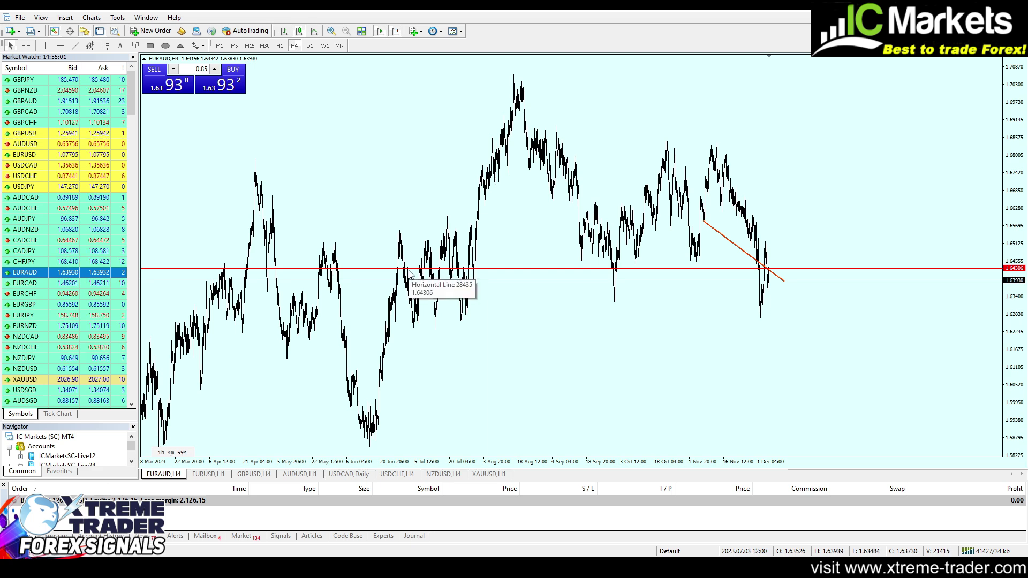
# Delete the descending trendline from the H4 chart, keeping the horizontal line.
pyautogui.press('+')
pyautogui.press('+')
pyautogui.press('+')
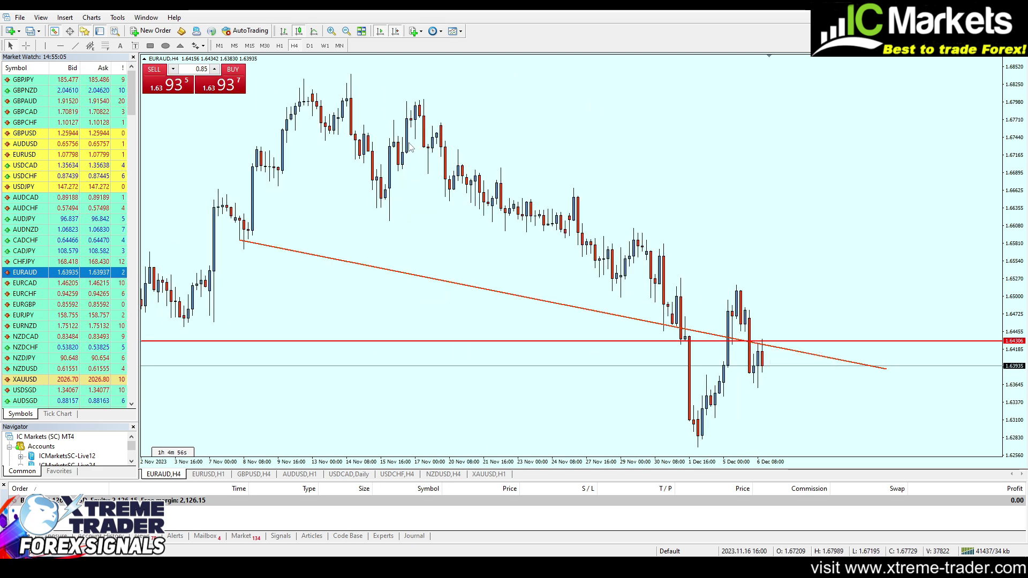
pyautogui.press('BackSpace')
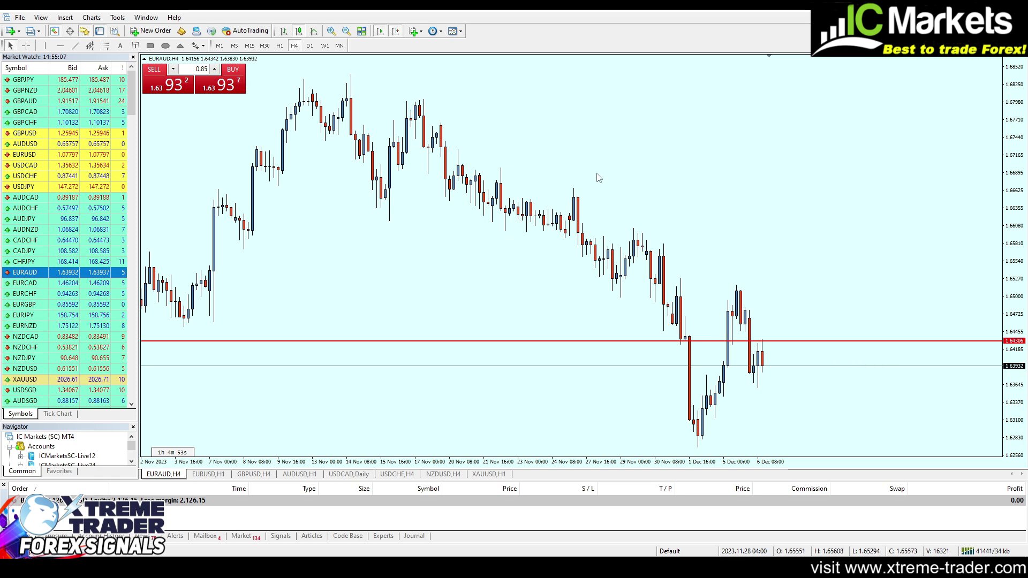
# Switch the EURAUD chart to the M30 timeframe and lower the horizontal line to about 1.64118.
pyautogui.click(269, 45)
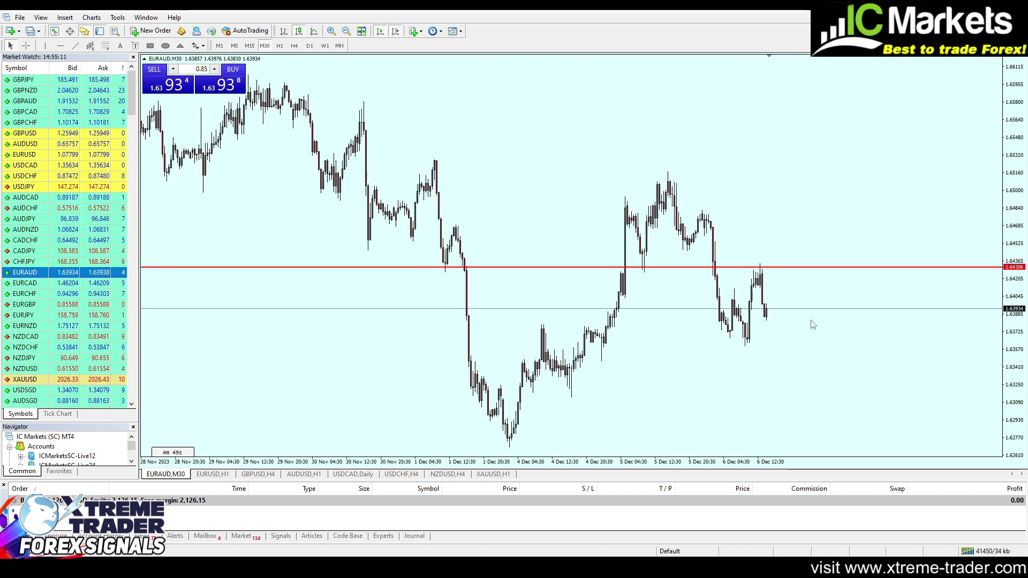
pyautogui.doubleClick(690, 267)
pyautogui.moveTo(690, 267); pyautogui.dragTo(716, 292)
pyautogui.doubleClick(715, 290)
pyautogui.press('+')
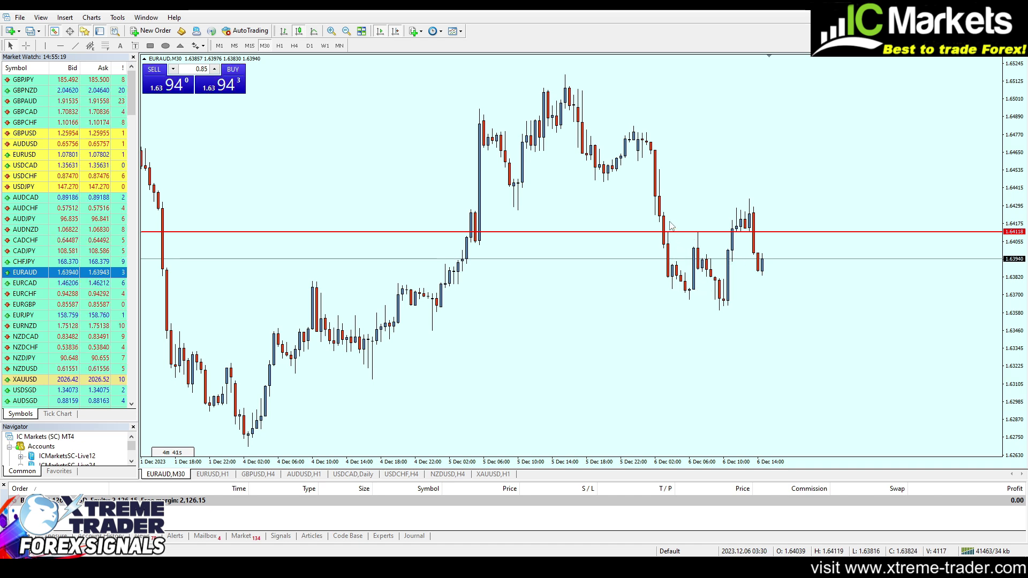
# Draw a descending trendline from the 24 November high and shift it down parallel to run along the latest 6 December high.
pyautogui.press('-')
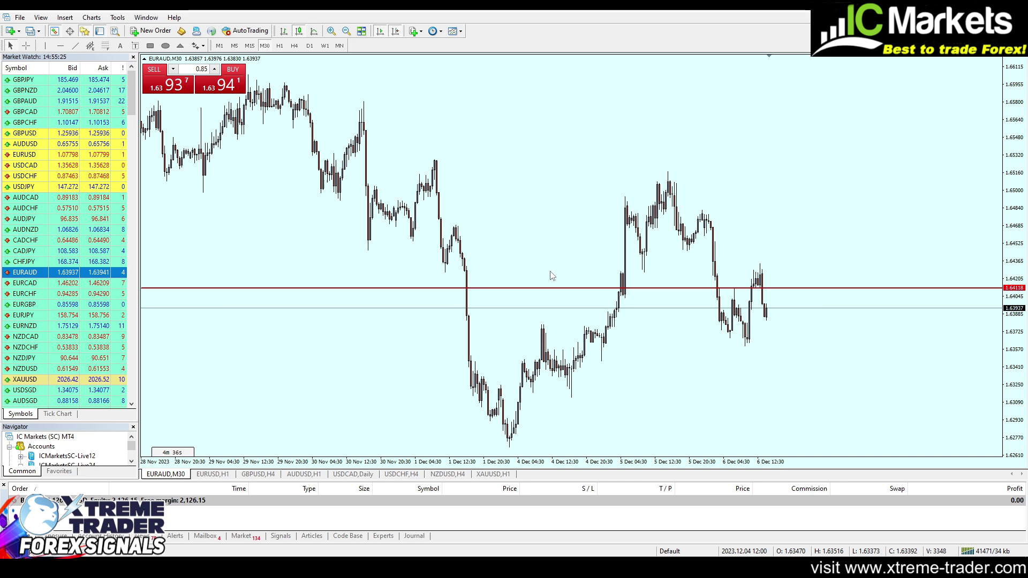
pyautogui.click(76, 46)
pyautogui.press('-')
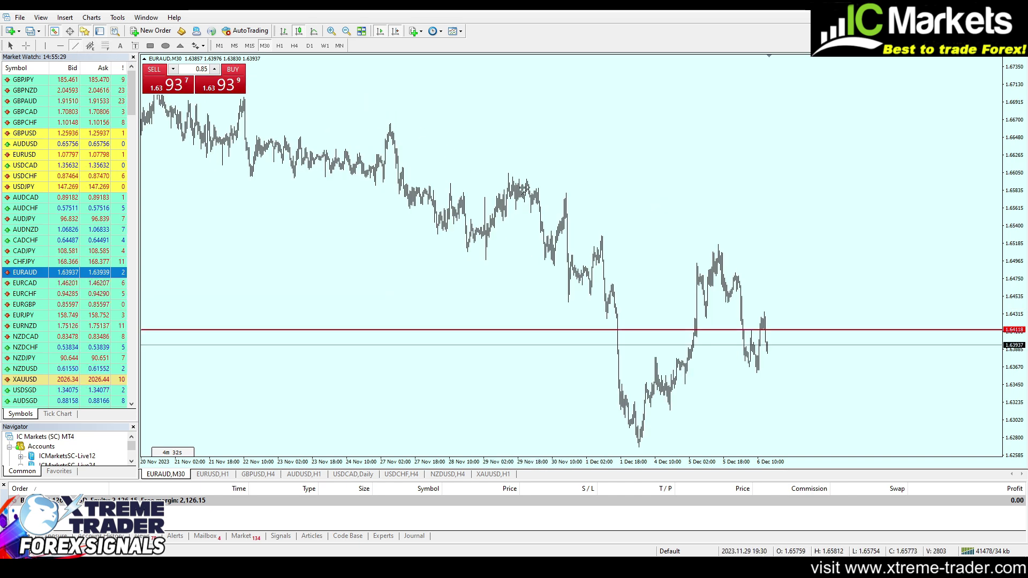
pyautogui.moveTo(391, 125); pyautogui.dragTo(913, 331)
pyautogui.press('+')
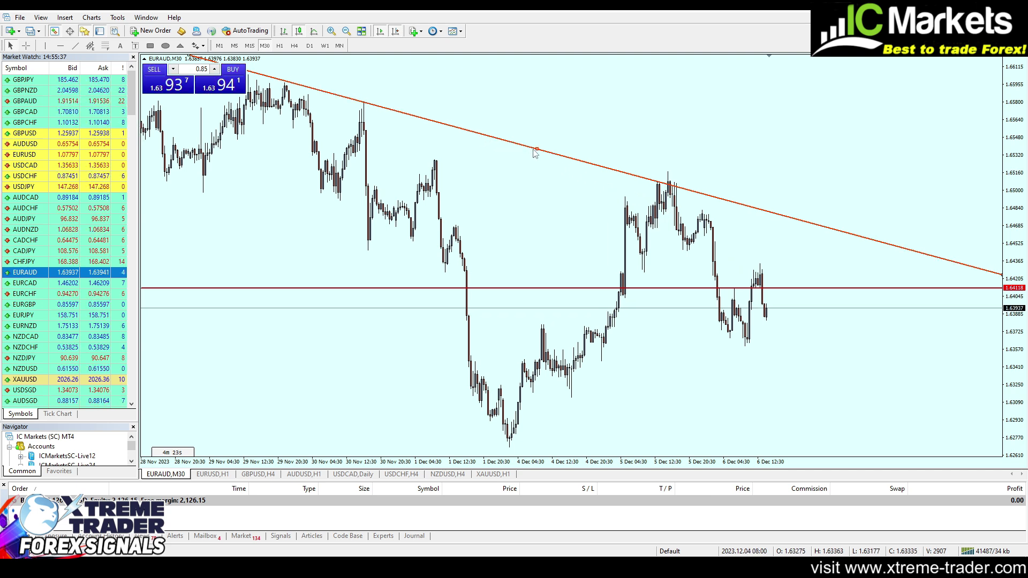
pyautogui.moveTo(537, 151); pyautogui.dragTo(502, 202)
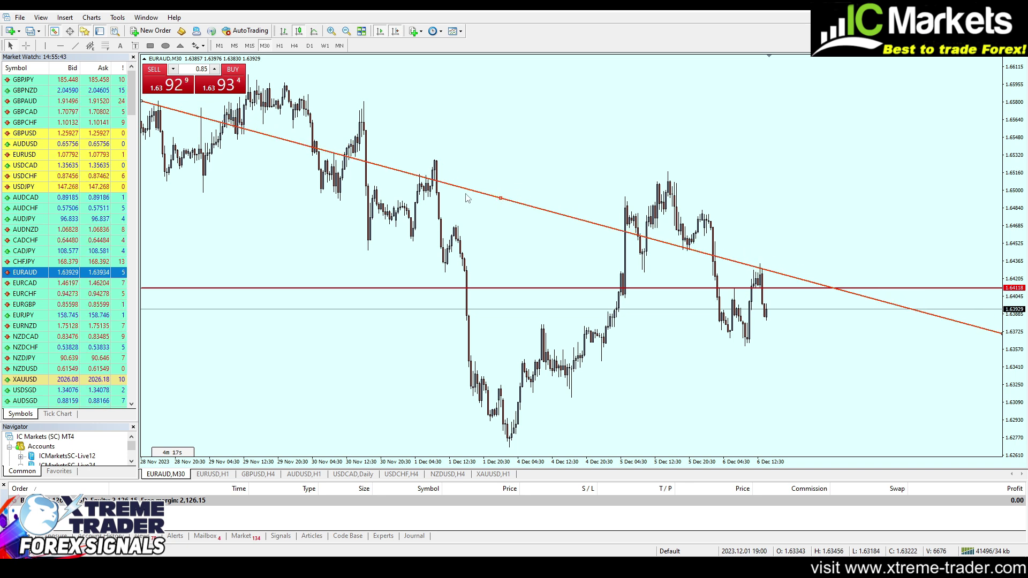
# Circle the candle groups that touch the descending trendline freehand, and clear the circles.
pyautogui.moveTo(152, 107); pyautogui.dragTo(187, 124)
pyautogui.moveTo(407, 186); pyautogui.dragTo(441, 192)
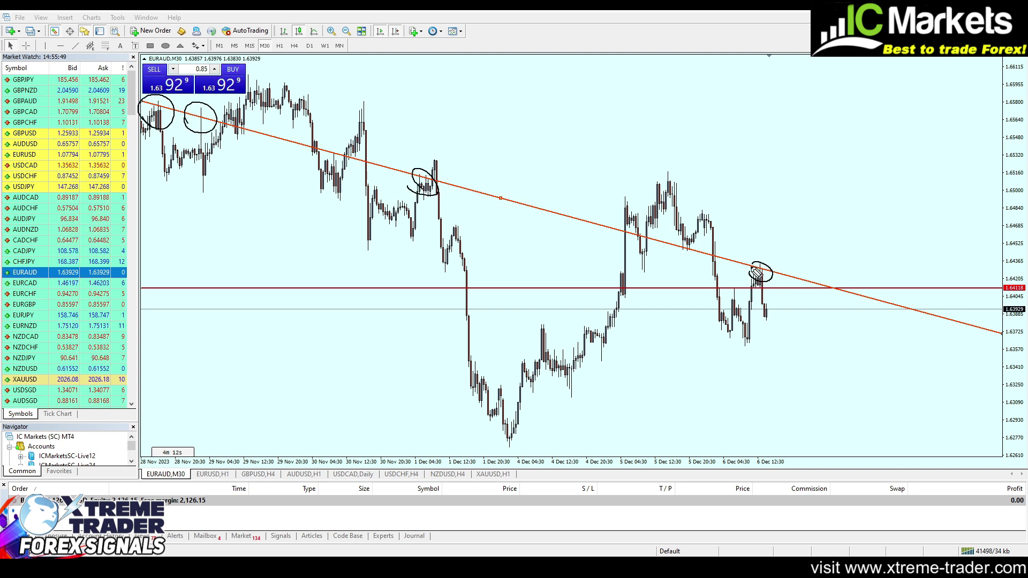
pyautogui.moveTo(676, 247); pyautogui.dragTo(706, 256)
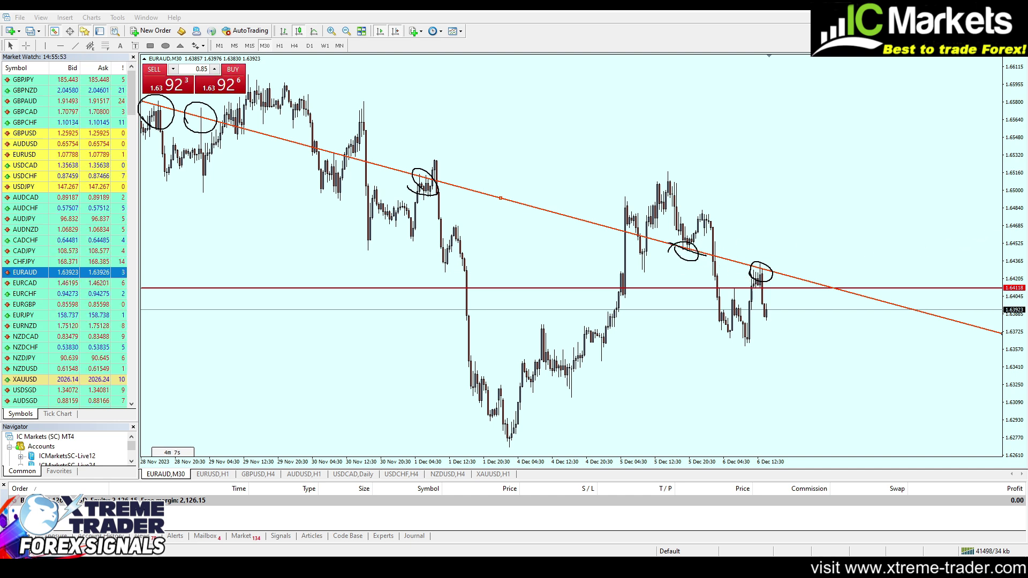
pyautogui.press('Escape')
# Shift the descending trendline further down so it crosses the horizontal line at the 6 December candles.
pyautogui.moveTo(500, 198); pyautogui.dragTo(470, 216)
pyautogui.doubleClick(470, 212)
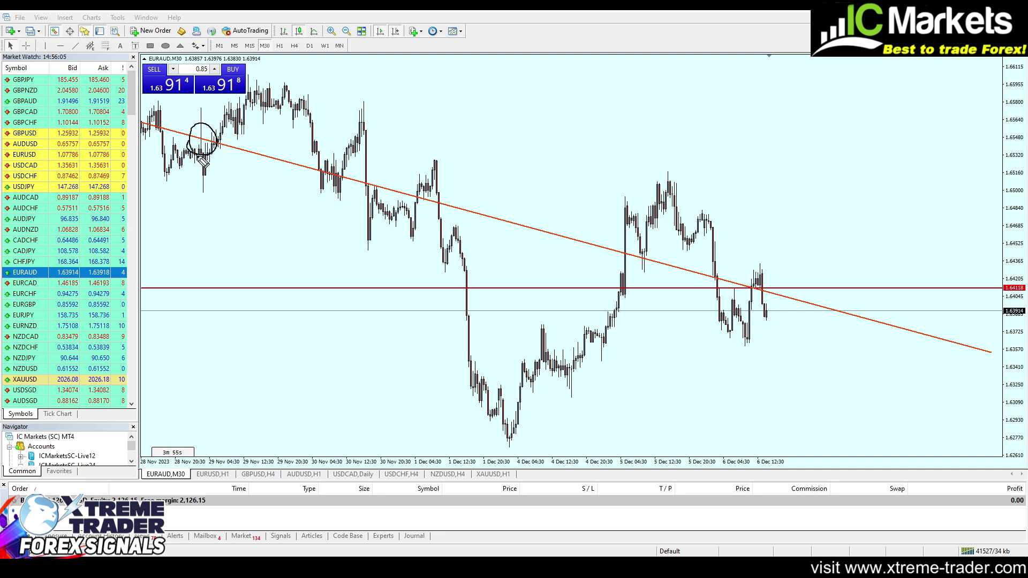
# Mark the trendline's touch points and a projected retest and drop with a downward arrow freehand, and remove the markings and the trendline.
pyautogui.moveTo(193, 149); pyautogui.dragTo(215, 171)
pyautogui.moveTo(390, 202); pyautogui.dragTo(377, 204)
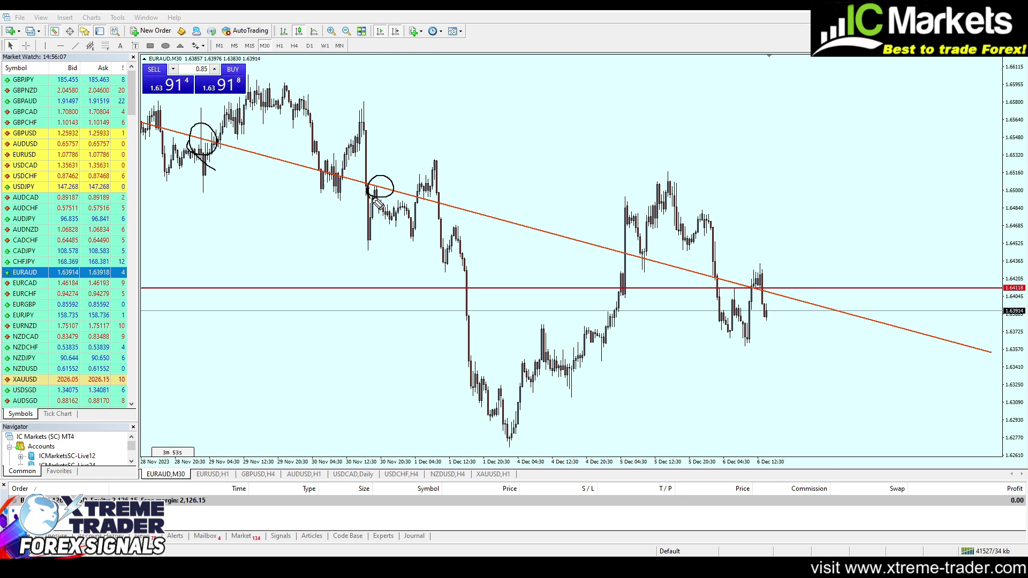
pyautogui.moveTo(638, 256)
pyautogui.mouseDown()
pyautogui.moveTo(632, 268)
pyautogui.moveTo(783, 296)
pyautogui.mouseUp()
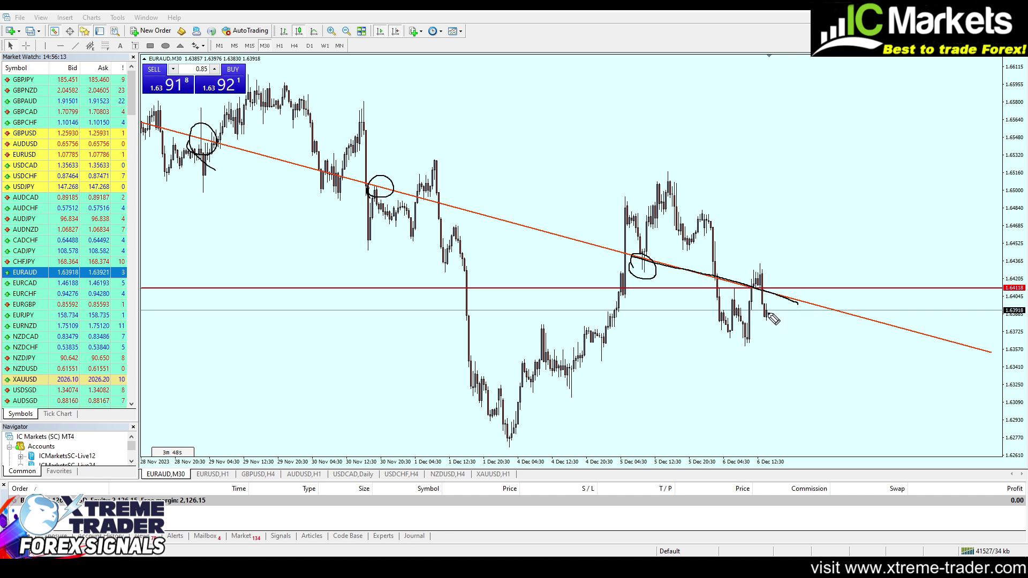
pyautogui.moveTo(767, 317)
pyautogui.mouseDown()
pyautogui.moveTo(773, 293)
pyautogui.moveTo(733, 283)
pyautogui.moveTo(737, 294)
pyautogui.mouseUp()
pyautogui.moveTo(756, 289); pyautogui.dragTo(794, 290)
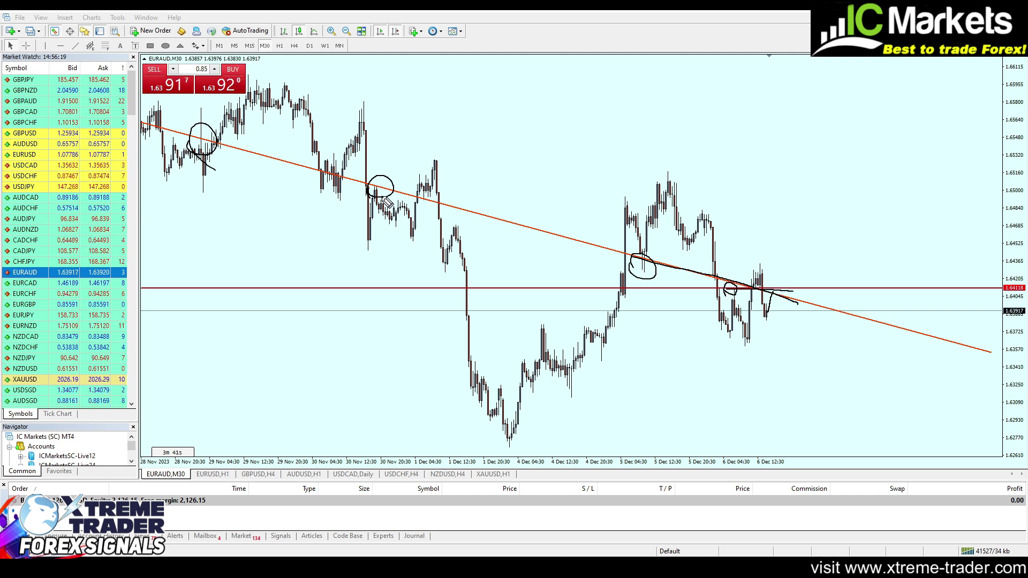
pyautogui.moveTo(375, 189)
pyautogui.mouseDown()
pyautogui.moveTo(827, 307)
pyautogui.moveTo(779, 439)
pyautogui.mouseUp()
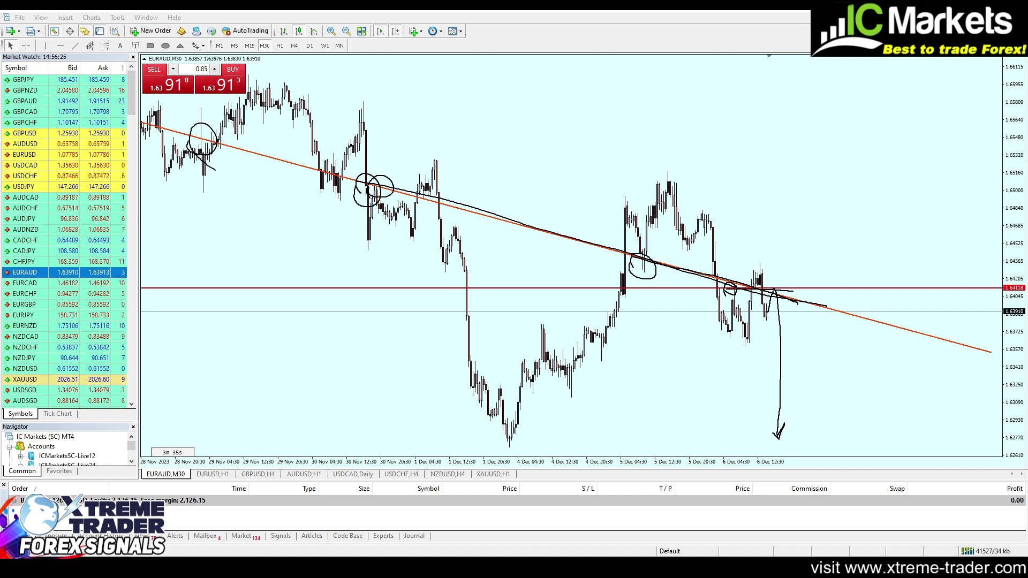
pyautogui.press('Escape')
pyautogui.press('BackSpace')
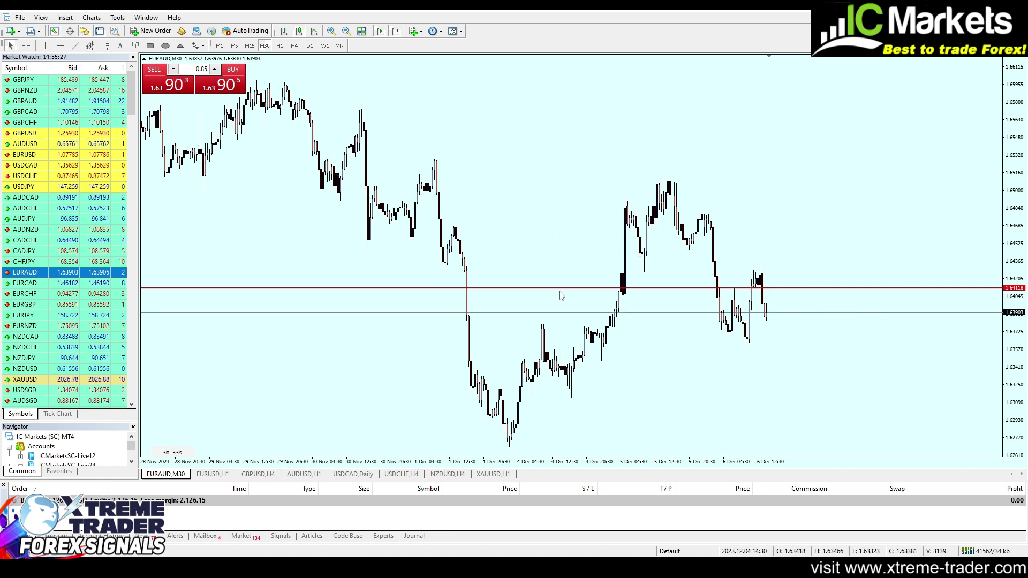
# Draw a rising trendline along the 4 December highs, extended past the 6 December candles to cross the horizontal line.
pyautogui.click(76, 46)
pyautogui.moveTo(543, 328); pyautogui.dragTo(887, 274)
pyautogui.moveTo(549, 328); pyautogui.dragTo(478, 347)
pyautogui.doubleClick(479, 346)
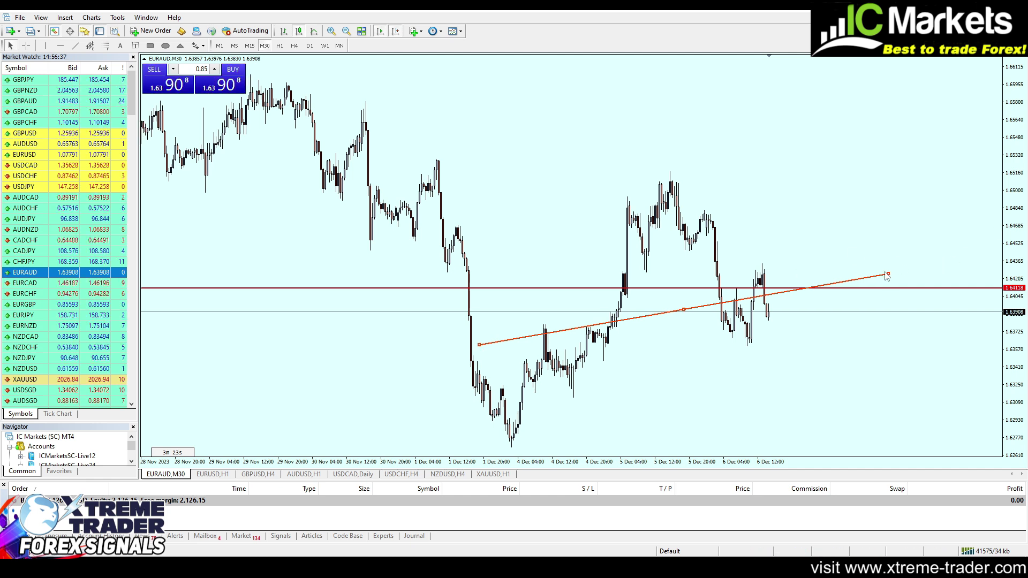
pyautogui.moveTo(887, 277); pyautogui.dragTo(885, 276)
# Circle the rising trendline's touch points, trace the price swings and a projected retest freehand, and clear the markings.
pyautogui.hotkey('ctrl', 'shift', '3')
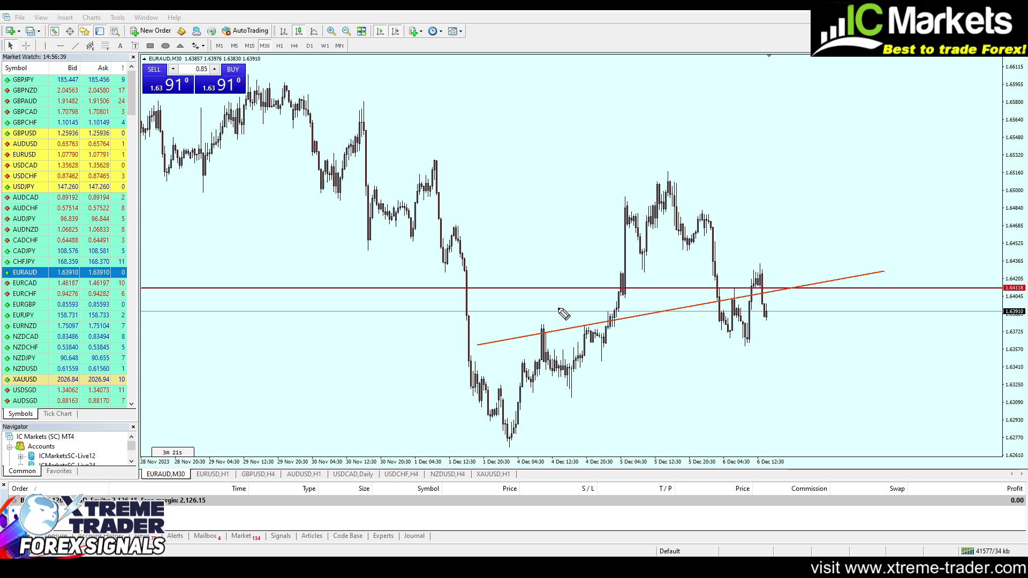
pyautogui.moveTo(545, 334)
pyautogui.mouseDown()
pyautogui.moveTo(534, 323)
pyautogui.moveTo(595, 328)
pyautogui.moveTo(581, 337)
pyautogui.moveTo(672, 188)
pyautogui.moveTo(712, 252)
pyautogui.moveTo(729, 326)
pyautogui.moveTo(742, 298)
pyautogui.mouseUp()
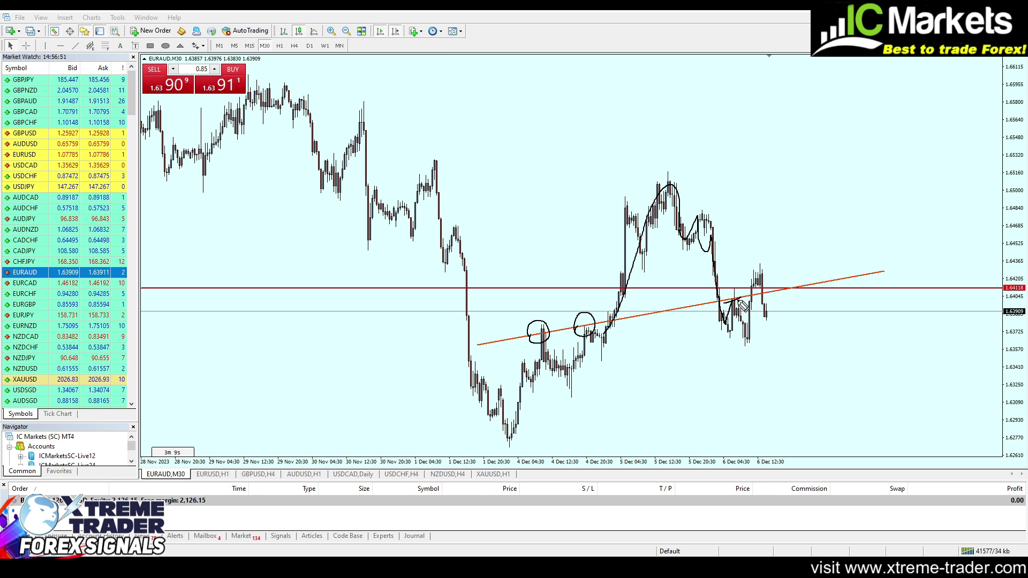
pyautogui.moveTo(737, 302); pyautogui.dragTo(758, 340)
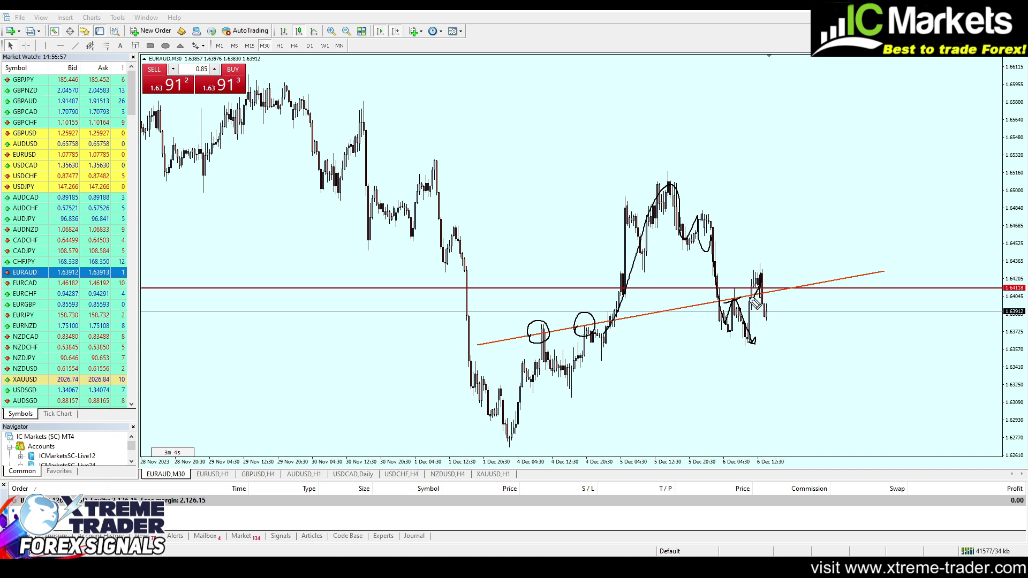
pyautogui.moveTo(755, 299); pyautogui.dragTo(803, 273)
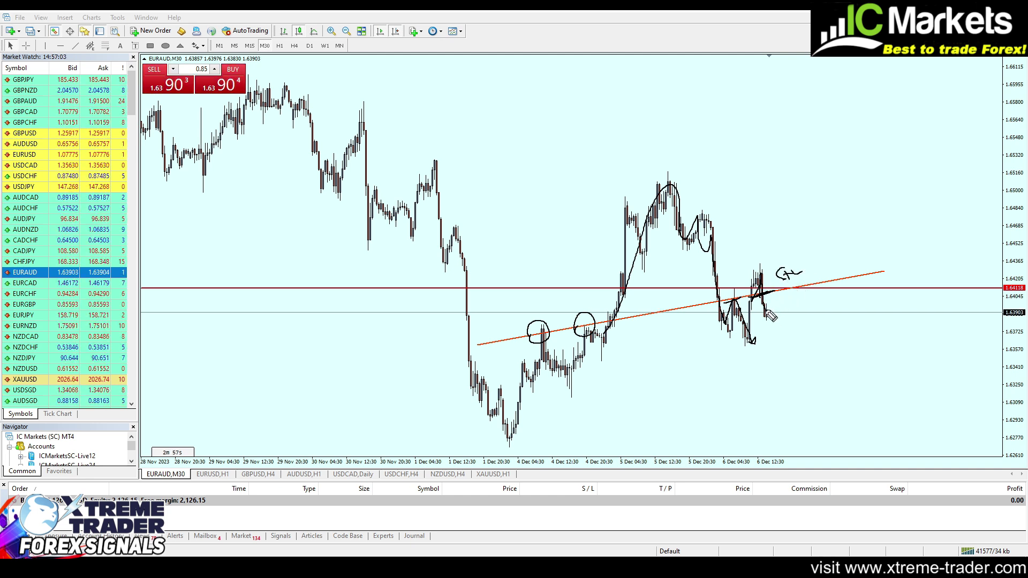
pyautogui.moveTo(772, 316); pyautogui.dragTo(781, 293)
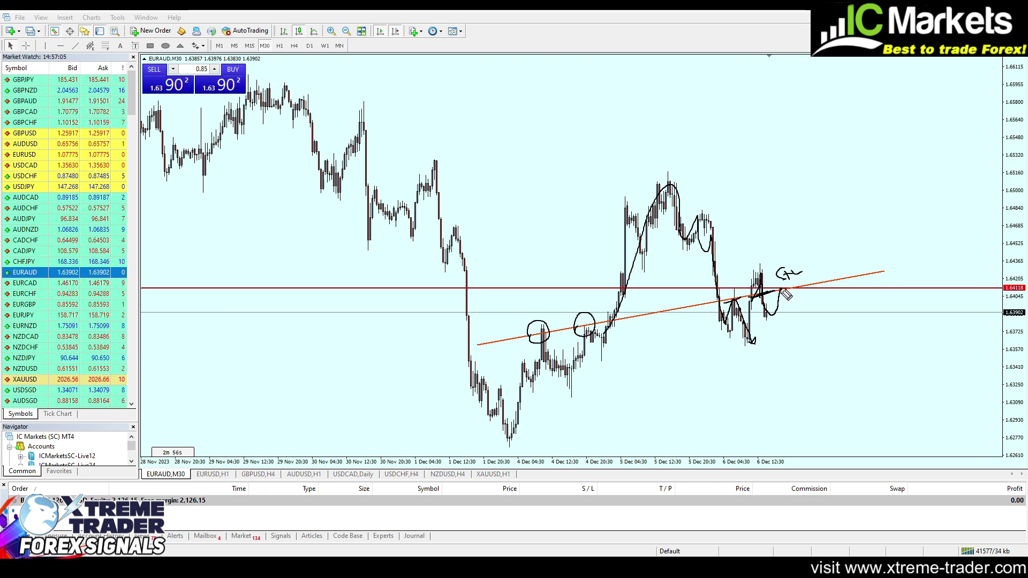
pyautogui.moveTo(534, 337); pyautogui.dragTo(805, 286)
pyautogui.moveTo(812, 230)
pyautogui.mouseDown()
pyautogui.moveTo(793, 240)
pyautogui.moveTo(805, 243)
pyautogui.mouseUp()
pyautogui.moveTo(724, 298)
pyautogui.mouseDown()
pyautogui.moveTo(809, 286)
pyautogui.moveTo(801, 298)
pyautogui.mouseUp()
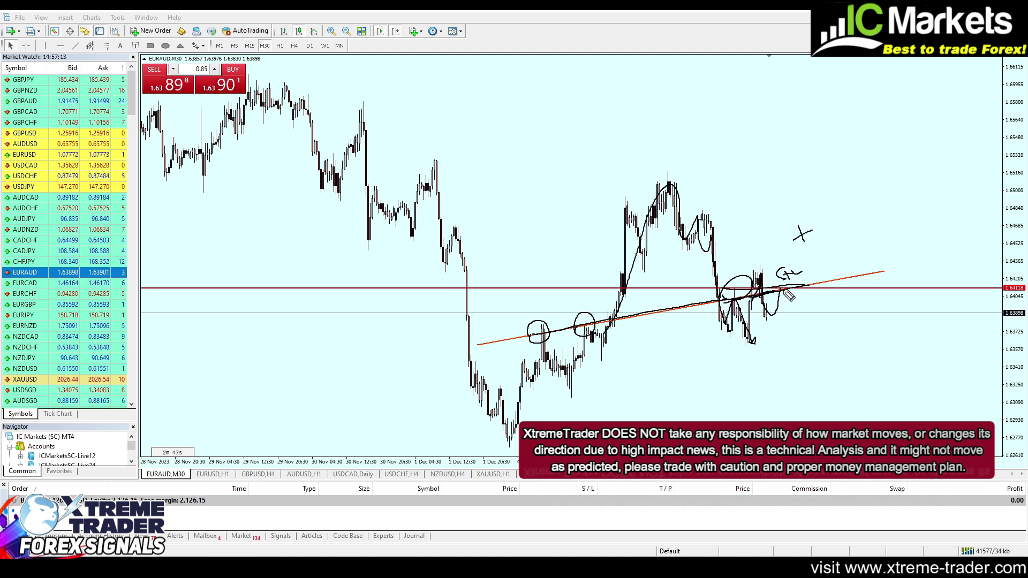
pyautogui.press('Escape')
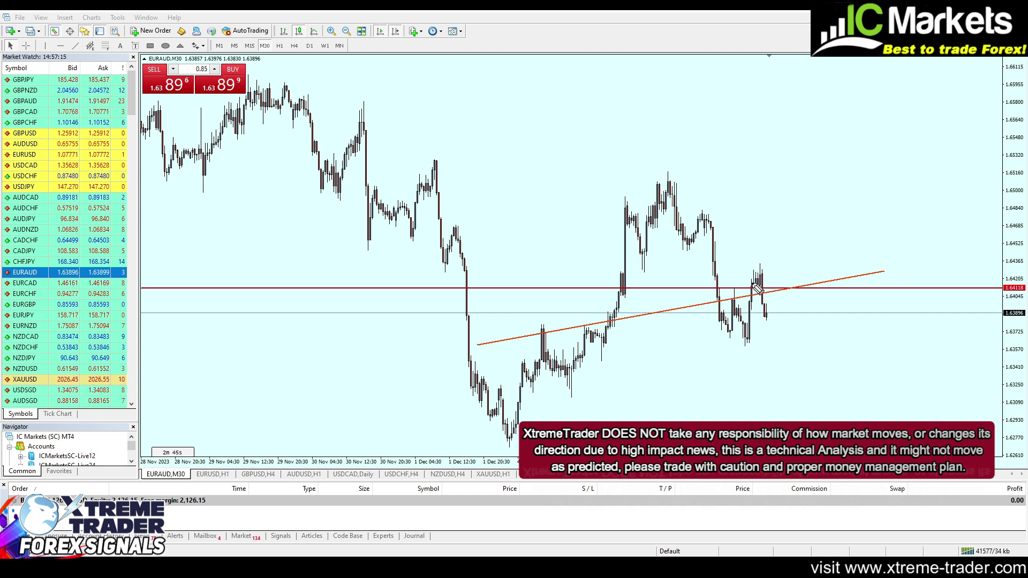
# Sketch a projected drop freehand and clear it, and measure from the latest candle up to the trendline's crossing with the horizontal line.
pyautogui.moveTo(755, 281)
pyautogui.mouseDown()
pyautogui.moveTo(738, 298)
pyautogui.moveTo(782, 292)
pyautogui.moveTo(804, 409)
pyautogui.mouseUp()
pyautogui.press('Escape')
pyautogui.middleClick(759, 314)
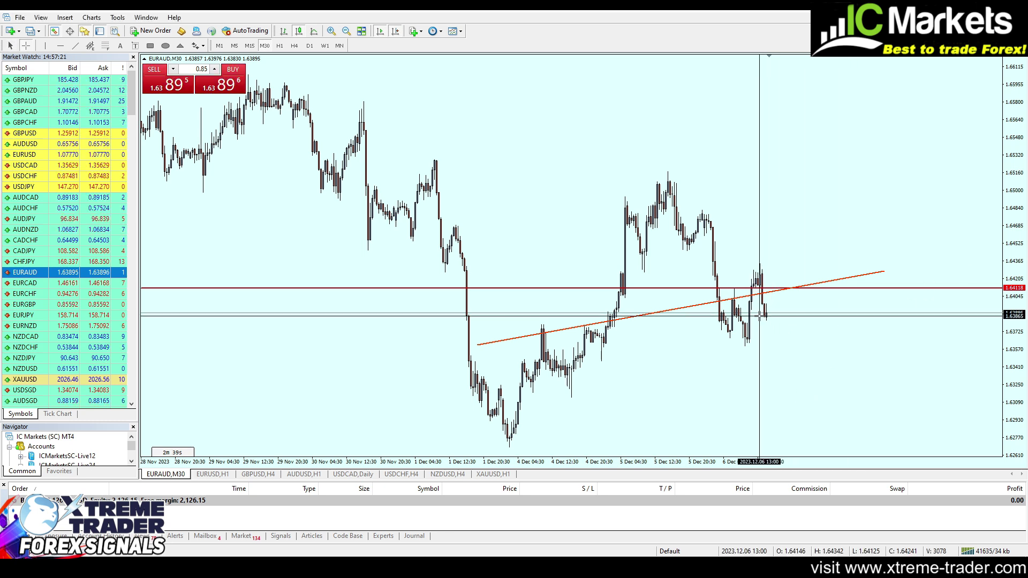
pyautogui.moveTo(770, 313); pyautogui.dragTo(788, 290)
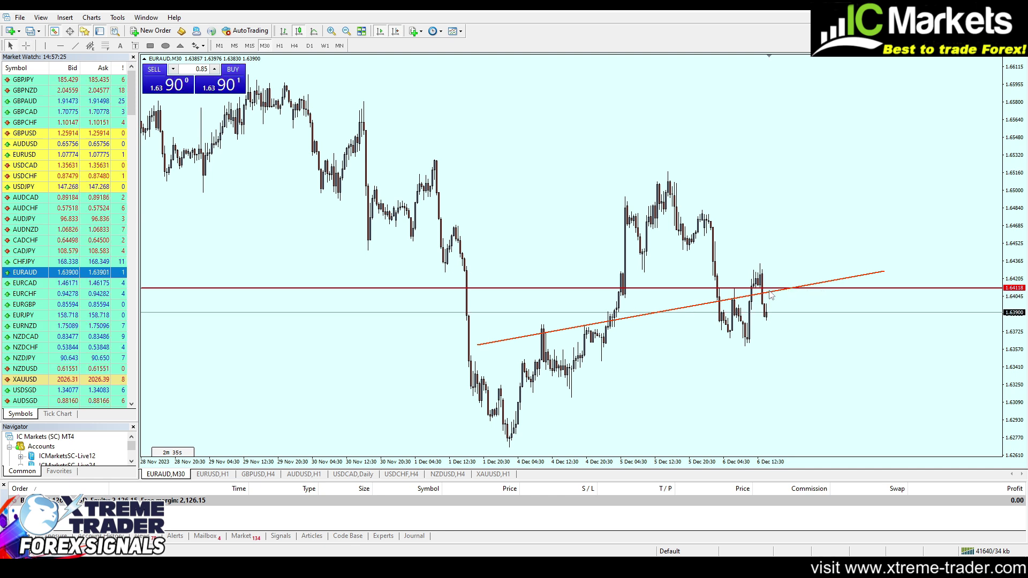
# Copy the 1.64118 horizontal line down to 1.63231 as the target level and measure the distance between the two lines.
pyautogui.doubleClick(824, 289)
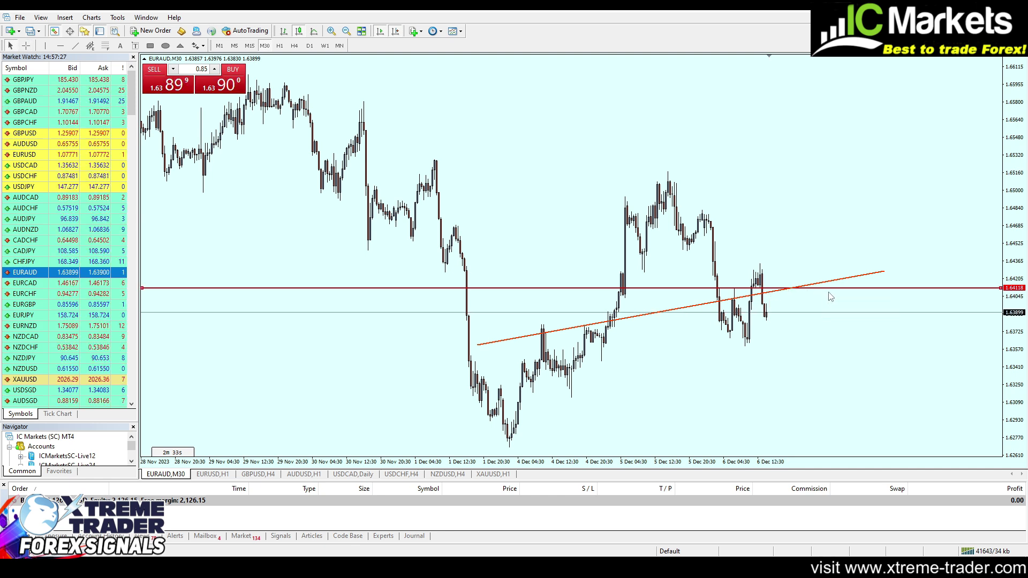
pyautogui.moveTo(801, 298); pyautogui.dragTo(783, 392)
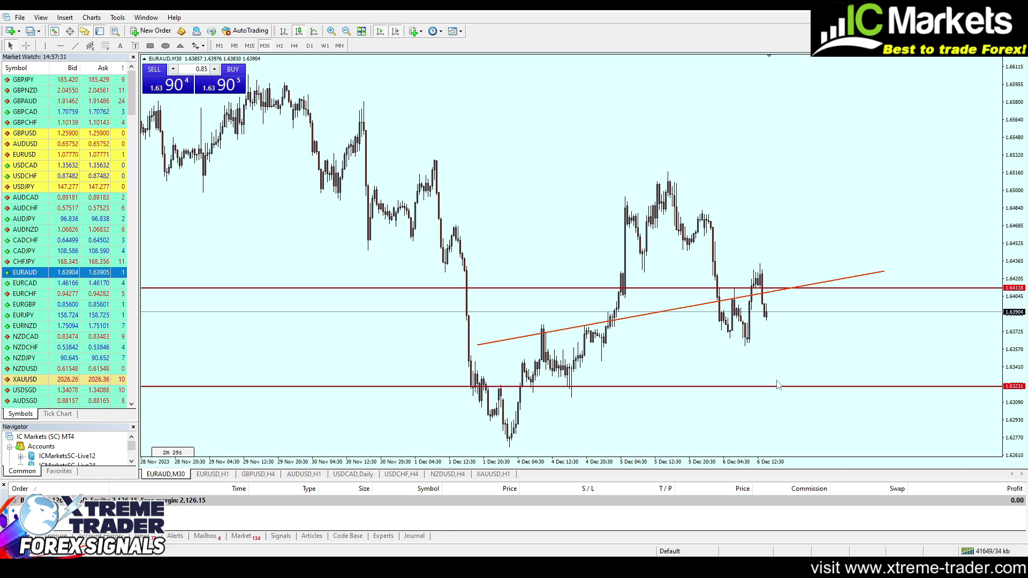
pyautogui.middleClick(775, 312)
pyautogui.moveTo(783, 288); pyautogui.dragTo(797, 384)
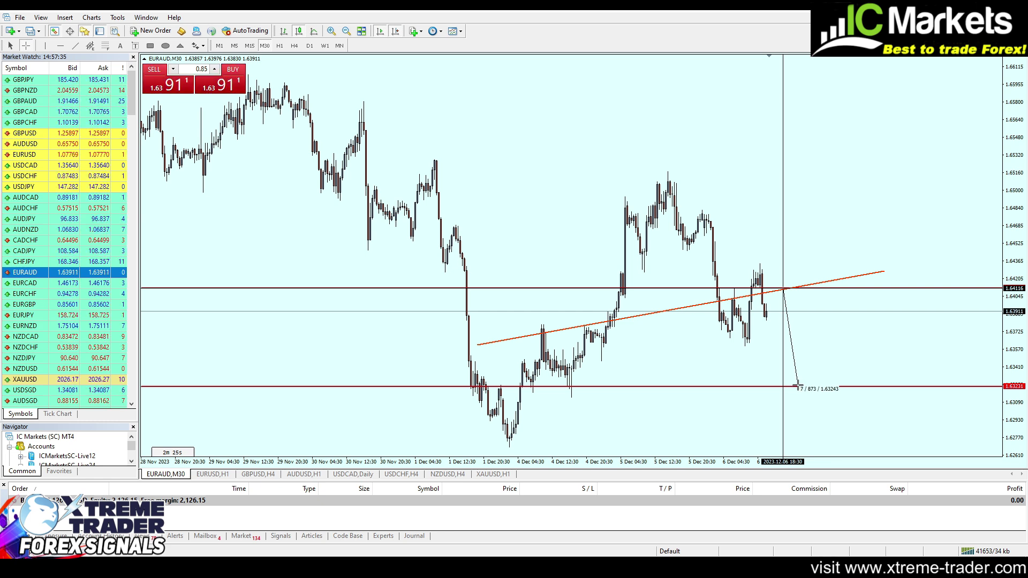
pyautogui.moveTo(798, 385); pyautogui.dragTo(799, 386)
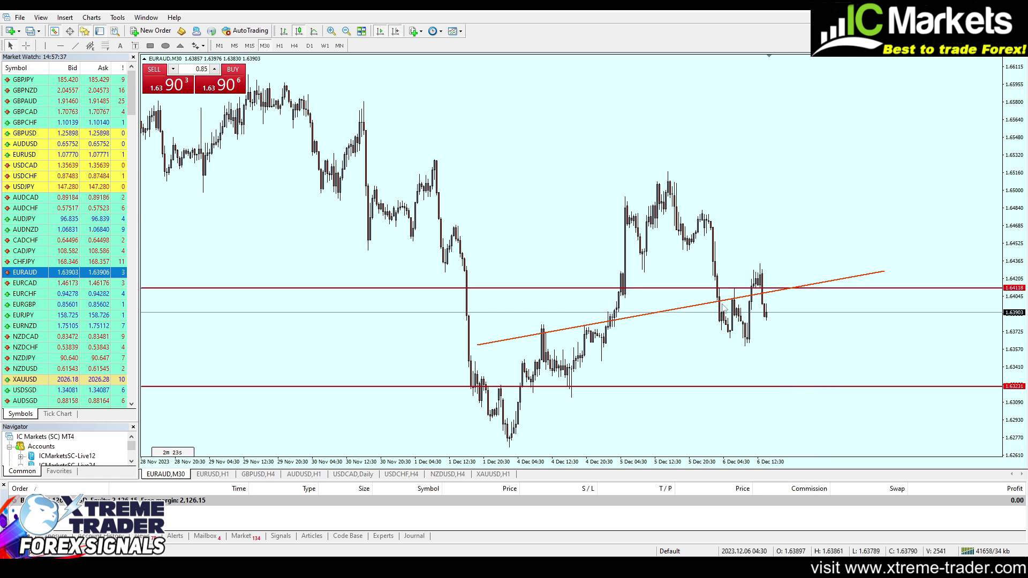
# Copy the 1.64118 horizontal line up to 1.64567 as the stop level and measure the distance between the two lines.
pyautogui.doubleClick(706, 288)
pyautogui.moveTo(705, 288); pyautogui.dragTo(708, 242)
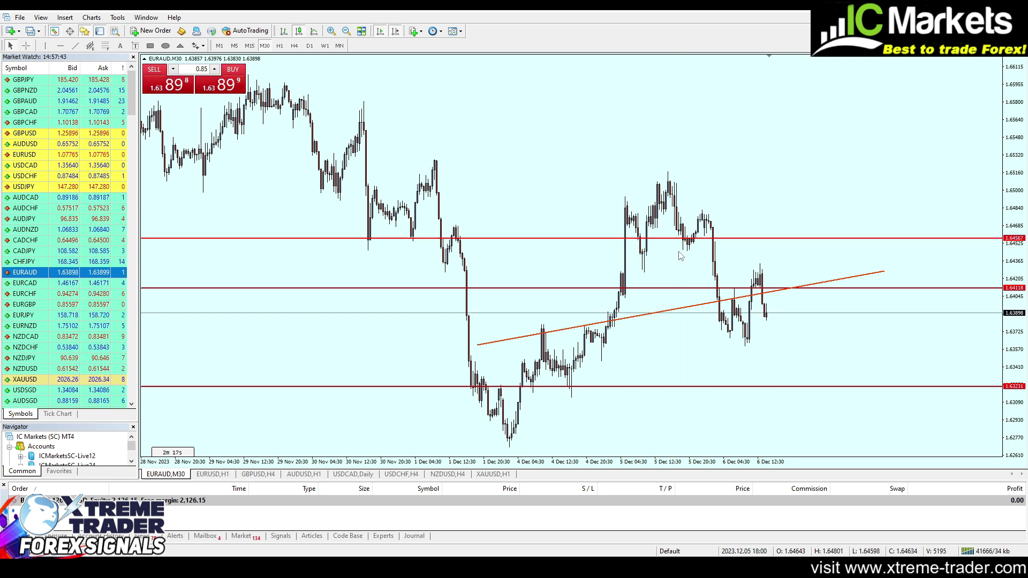
pyautogui.middleClick(802, 290)
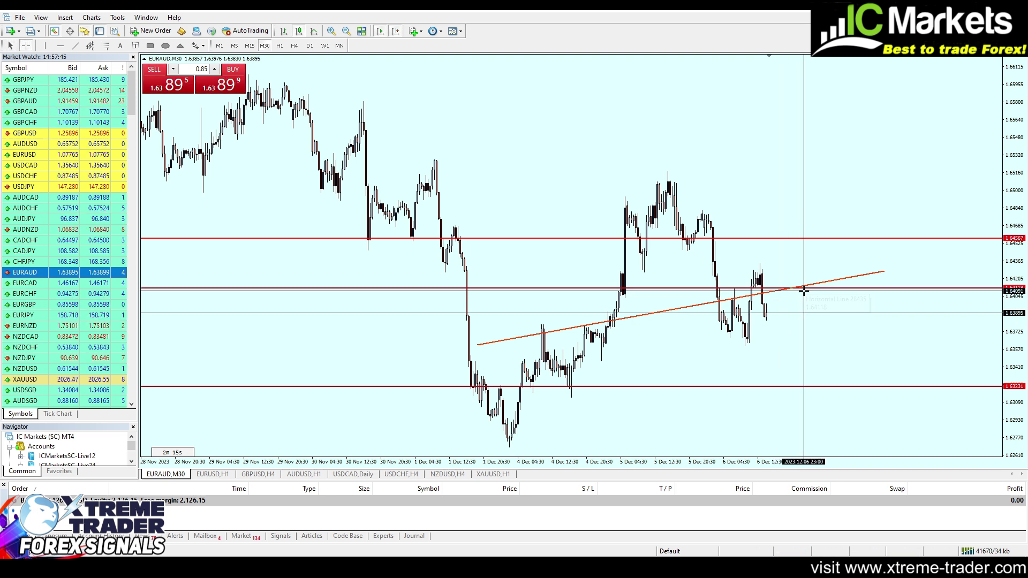
pyautogui.moveTo(797, 288); pyautogui.dragTo(806, 235)
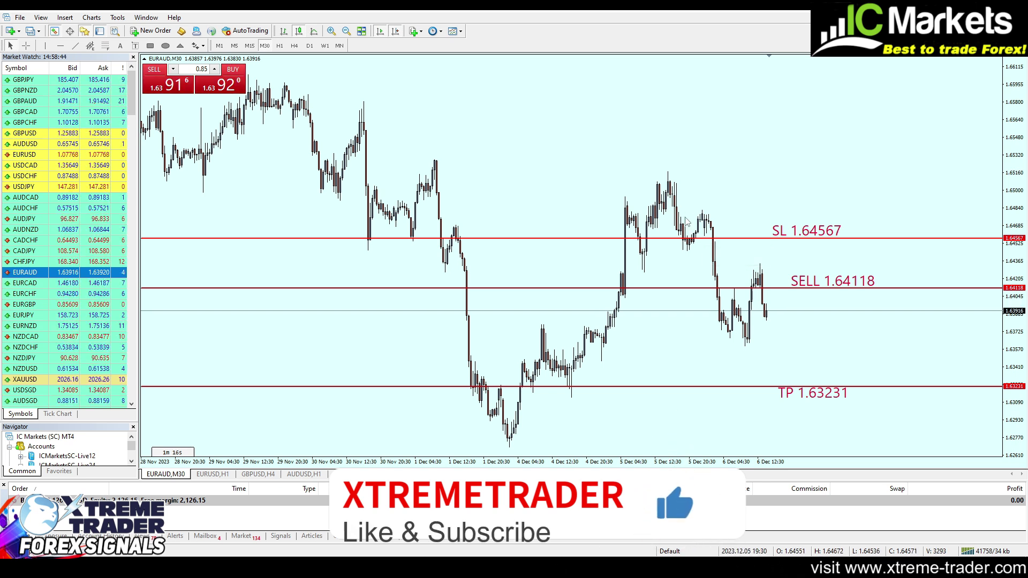
# Look through the EURUSD, GBPUSD and AUDUSD charts.
pyautogui.click(230, 475)
pyautogui.click(268, 475)
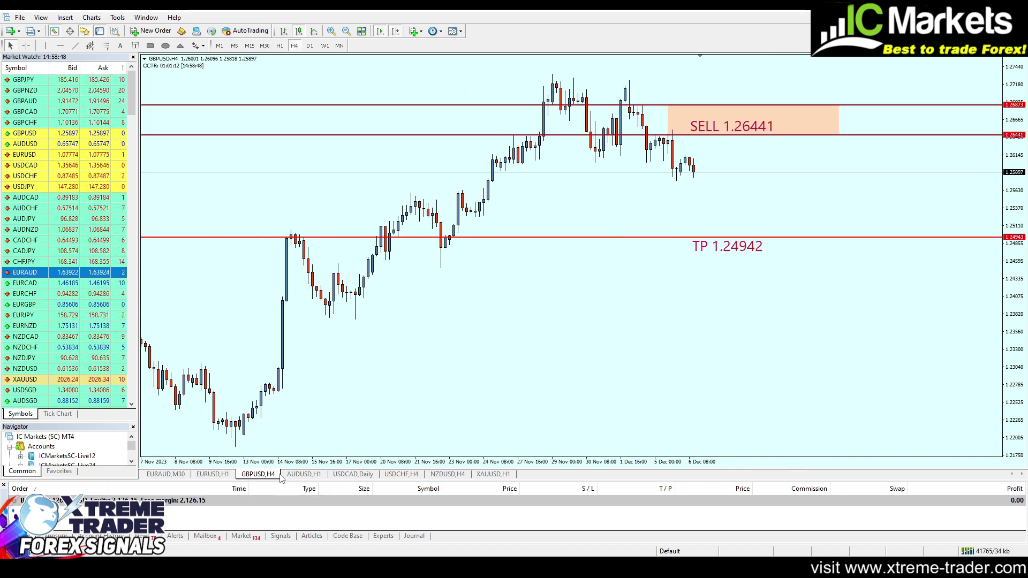
pyautogui.click(300, 475)
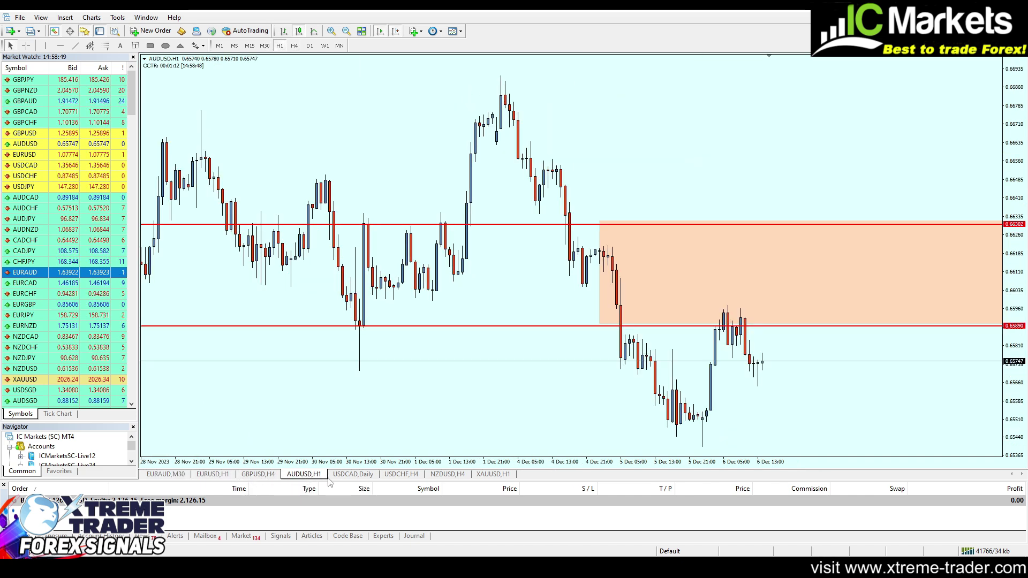
# Switch the AUDUSD chart to the H4 timeframe and move its SELL 0.65890 label inside the shaded zone closer to the latest candles.
pyautogui.click(293, 45)
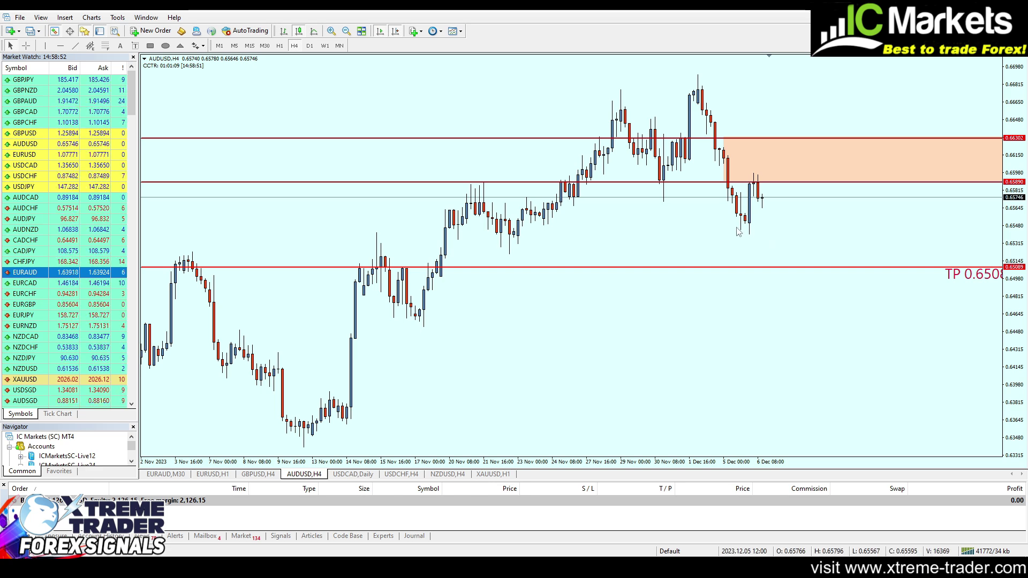
pyautogui.press('-')
pyautogui.doubleClick(914, 145)
pyautogui.moveTo(910, 143); pyautogui.dragTo(822, 141)
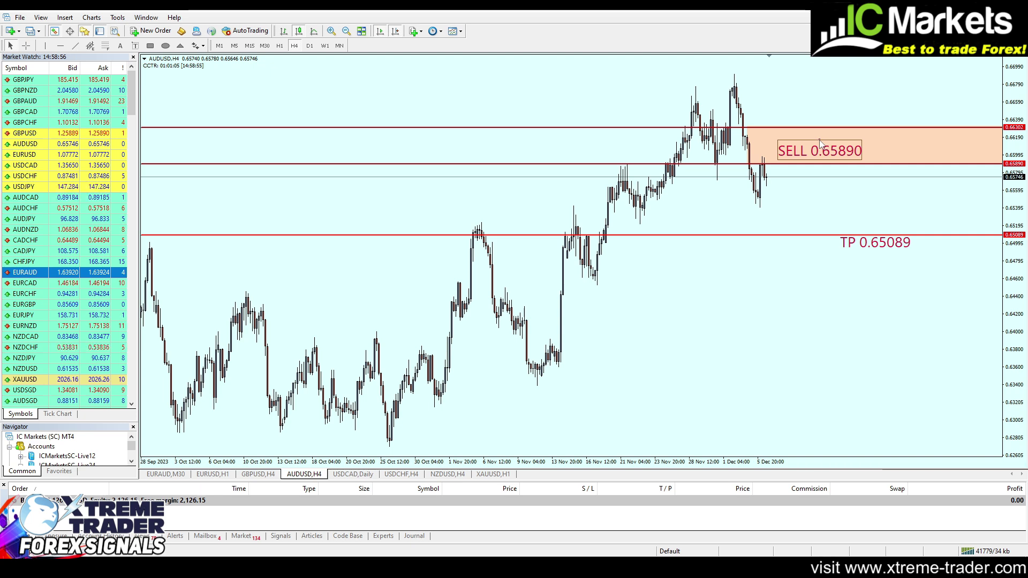
pyautogui.doubleClick(822, 143)
# Review the USDCAD, USDCHF, NZDUSD and XAUUSD charts, measuring on NZDUSD from the shaded zone's lower line to the latest candle.
pyautogui.click(353, 474)
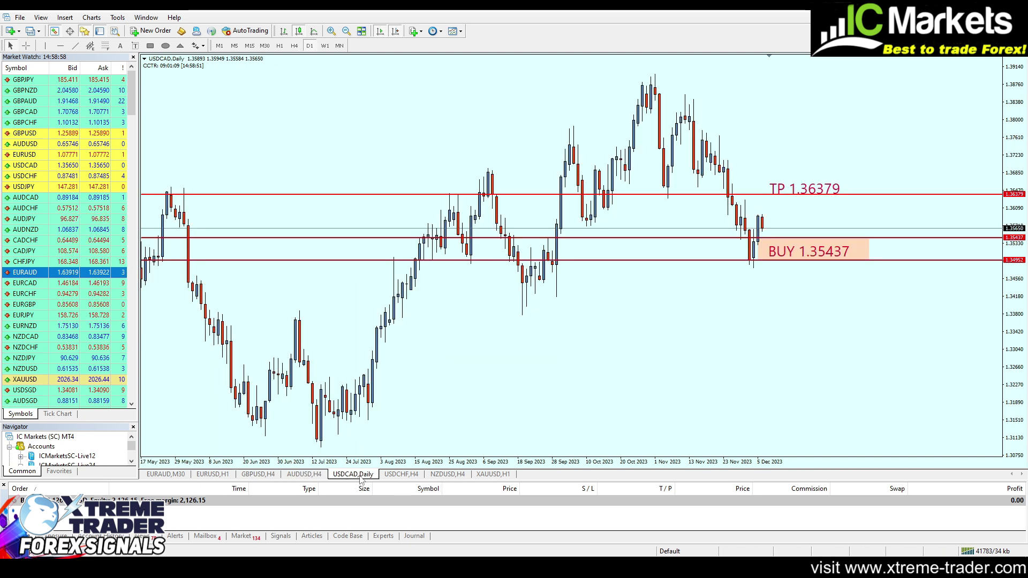
pyautogui.click(399, 475)
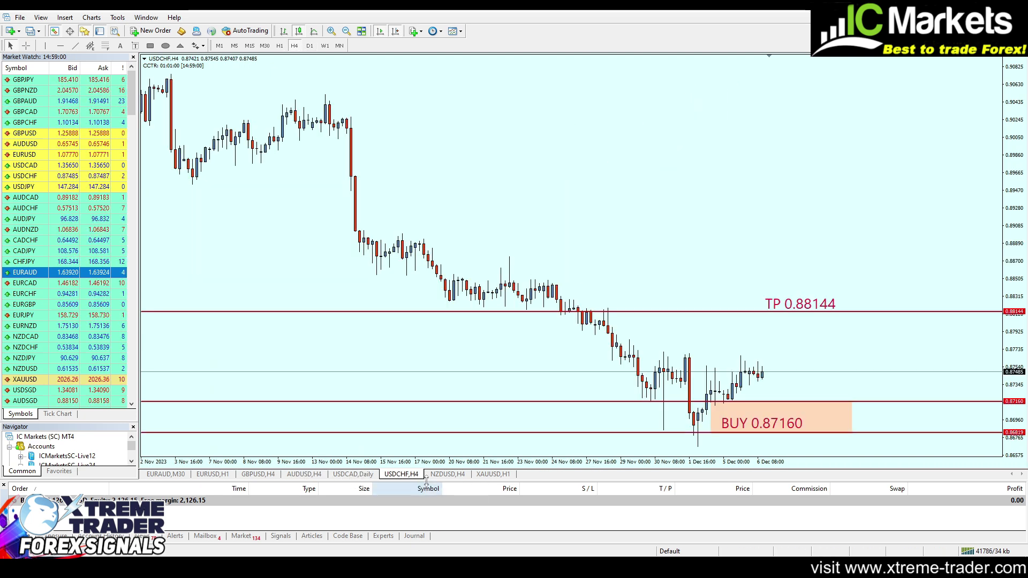
pyautogui.click(445, 475)
pyautogui.press('+')
pyautogui.middleClick(758, 184)
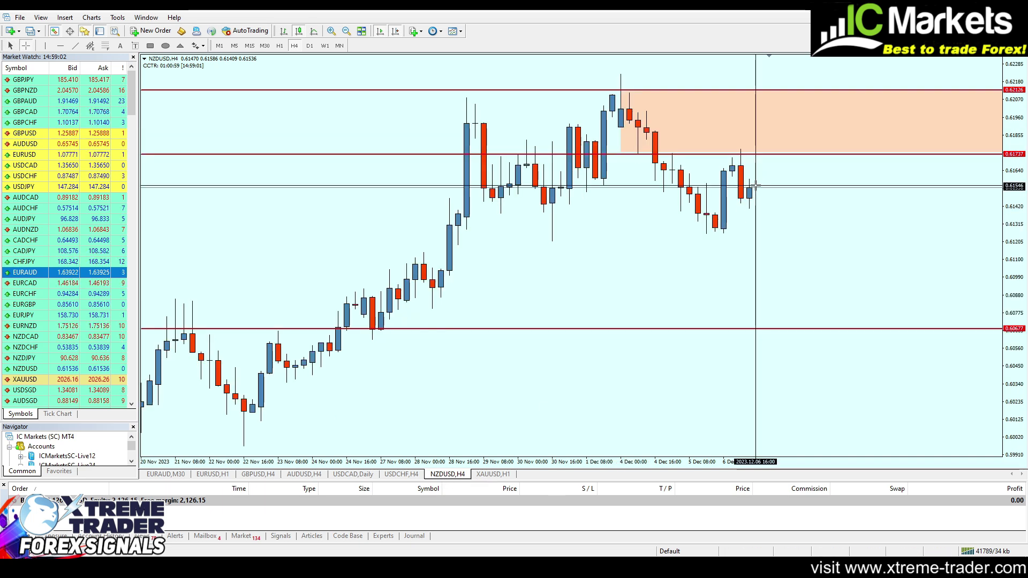
pyautogui.moveTo(750, 154); pyautogui.dragTo(757, 189)
pyautogui.press('-')
pyautogui.click(493, 475)
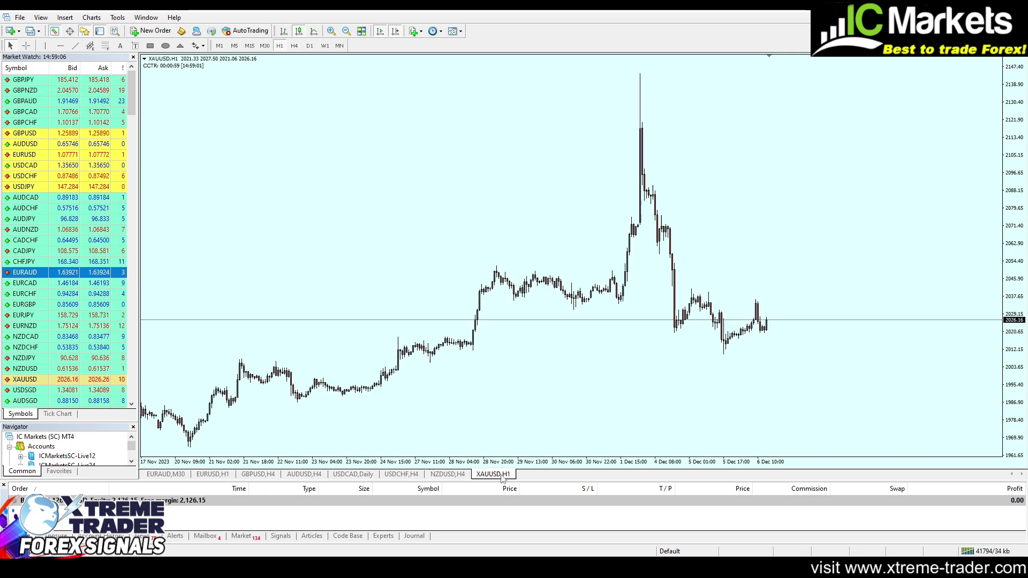
# Switch the EURUSD chart to the H4 timeframe and return to the EURAUD M30 chart.
pyautogui.click(213, 475)
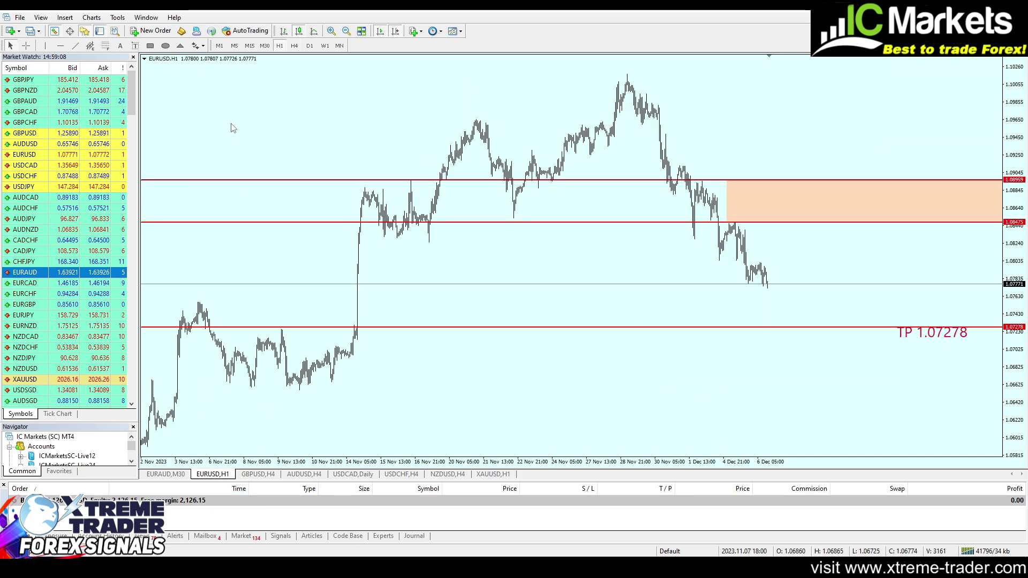
pyautogui.click(294, 47)
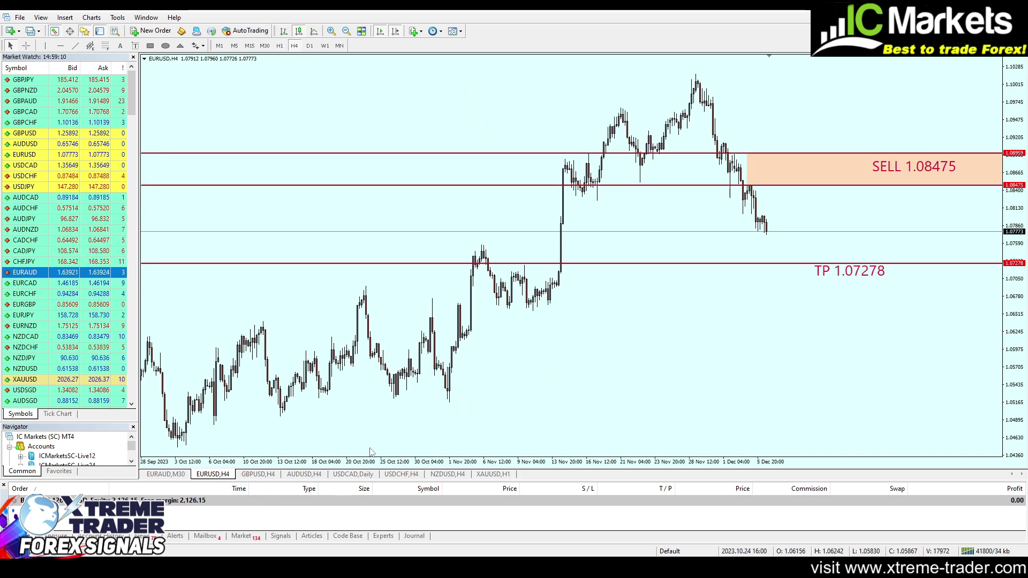
pyautogui.click(172, 476)
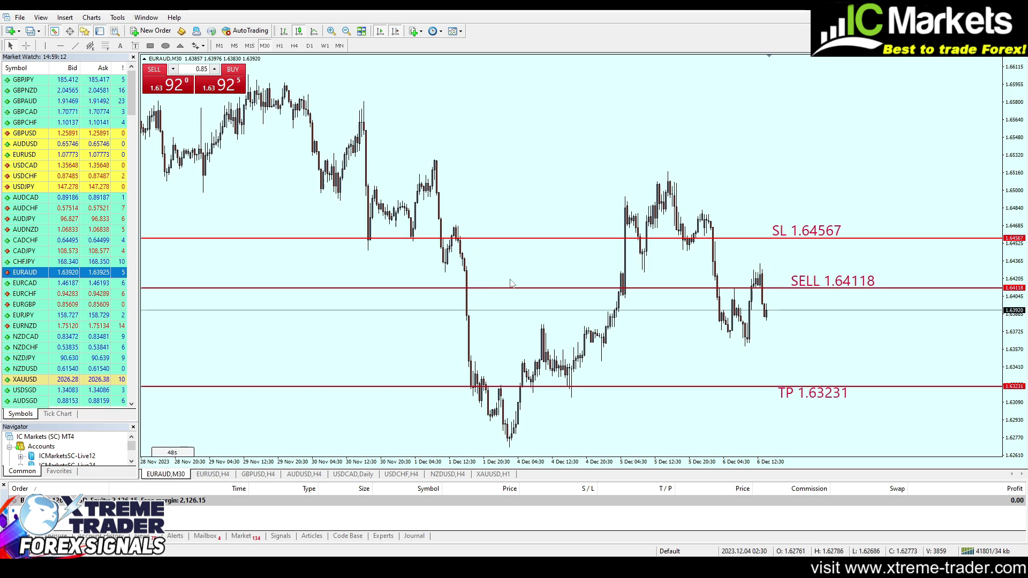